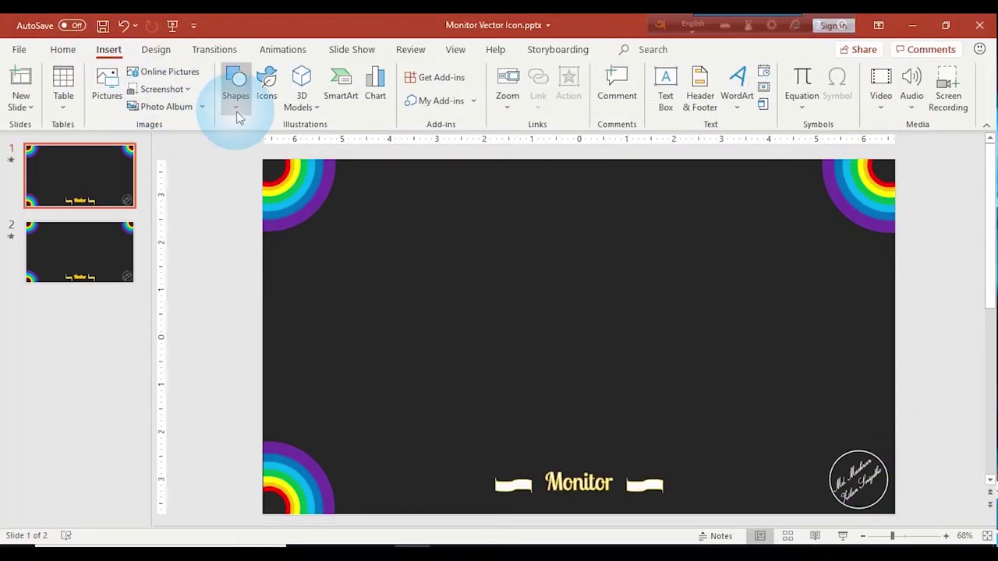
Step: Draw a wide blue rectangle, about 2.57" by 4.97", in the upper middle of slide 1
{"action": "left_click", "coordinate": [235, 85]}
{"action": "left_click", "coordinate": [272, 145]}
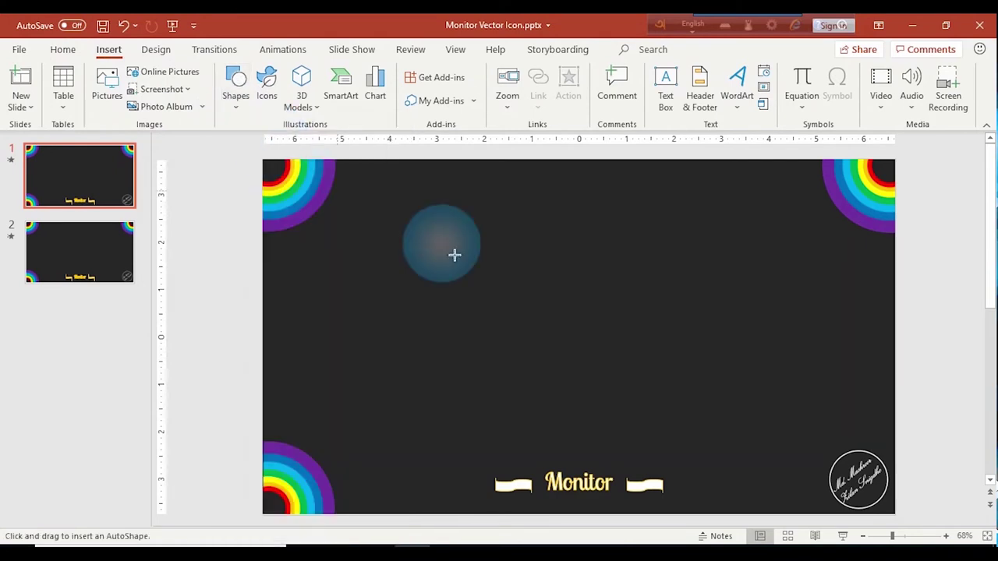
{"action": "mouse_move", "coordinate": [447, 224]}
{"action": "left_mouse_down"}
{"action": "mouse_move", "coordinate": [526, 286]}
{"action": "mouse_move", "coordinate": [693, 353]}
{"action": "left_mouse_up"}
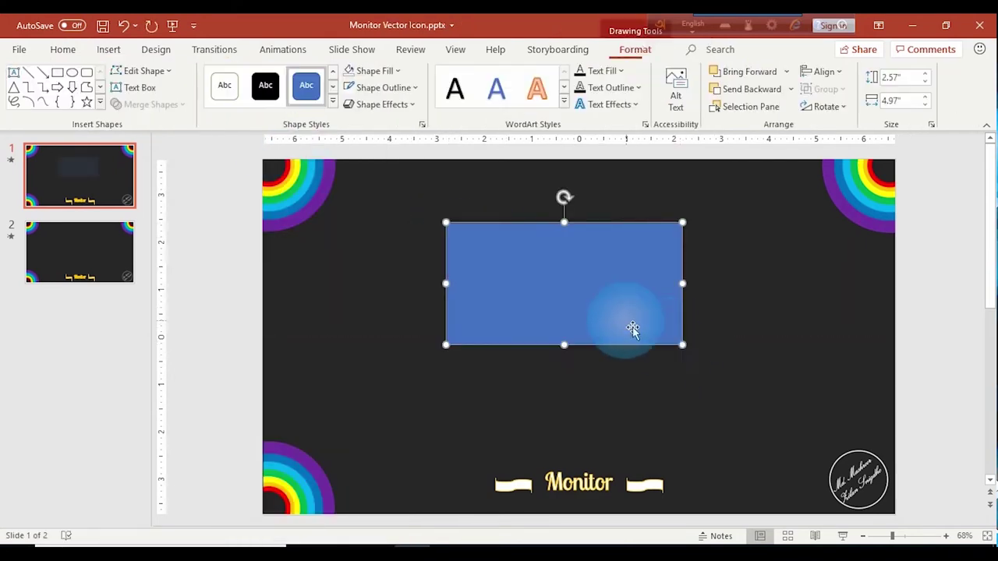
{"action": "left_click_drag", "start_coordinate": [631, 330], "coordinate": [627, 308]}
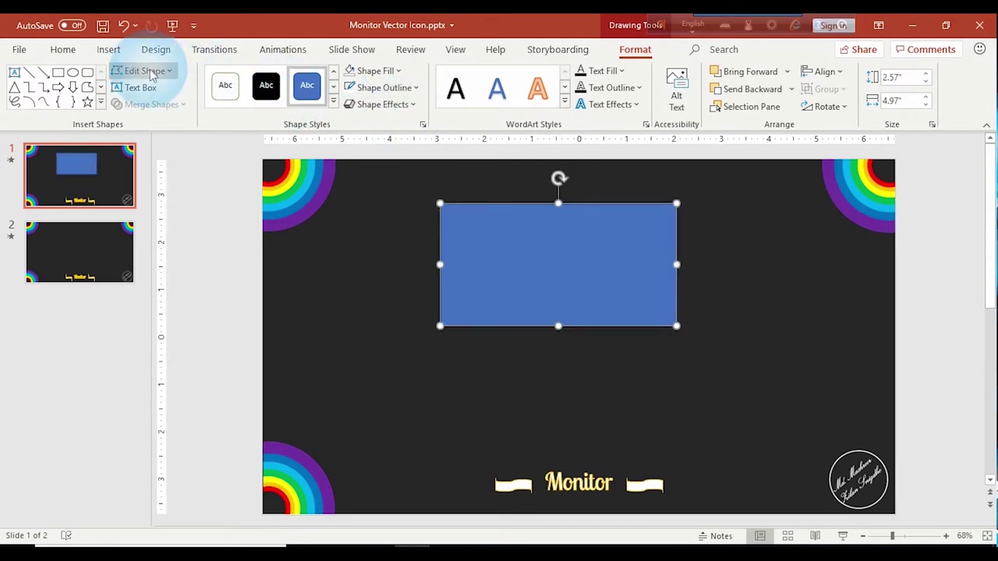
{"action": "left_click", "coordinate": [109, 50]}
{"action": "left_click", "coordinate": [234, 81]}
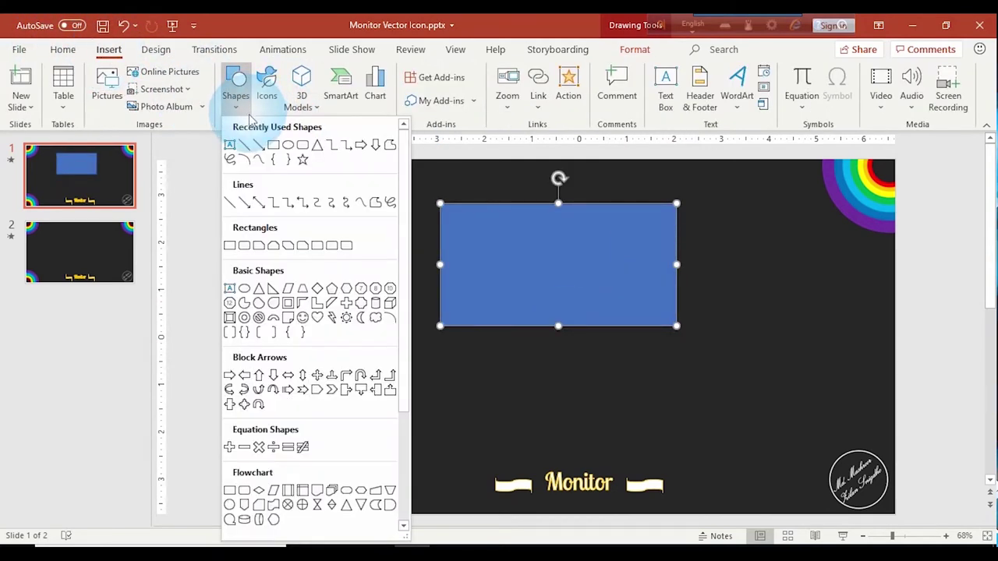
Step: Draw a flat oval along the rectangle's bottom, lining its sides up with the rectangle's edges
{"action": "left_click", "coordinate": [245, 290]}
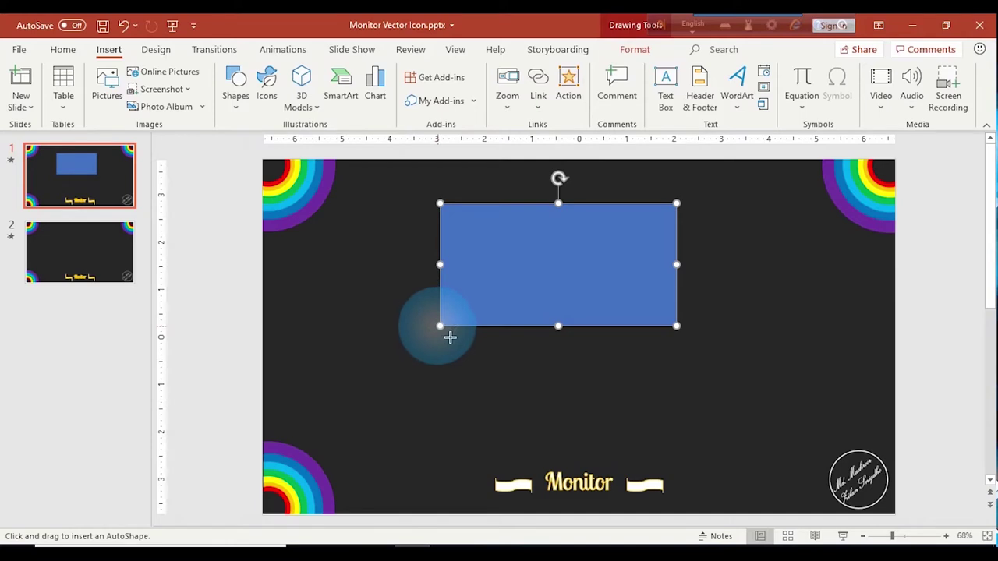
{"action": "left_click_drag", "start_coordinate": [452, 337], "coordinate": [677, 363]}
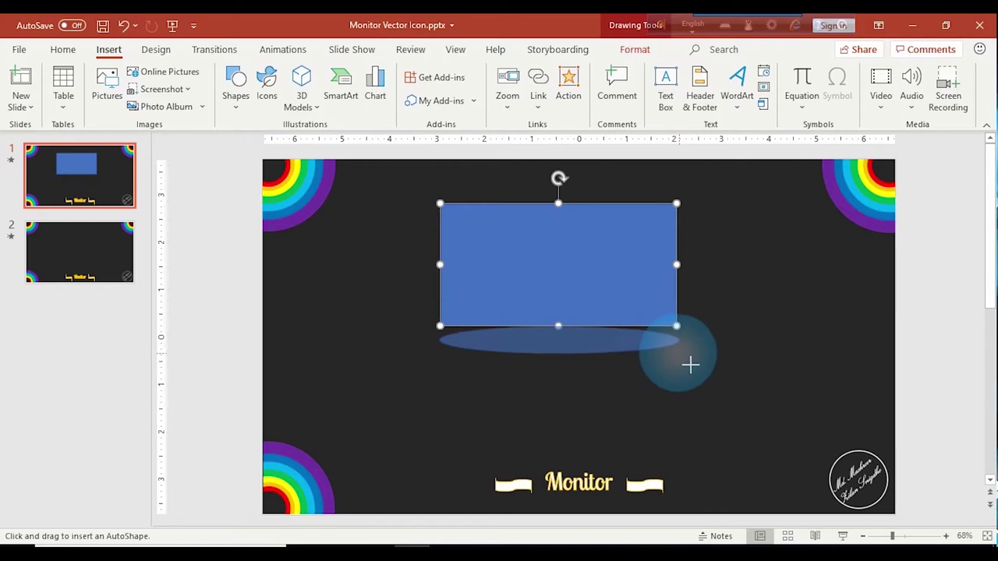
{"action": "left_click_drag", "start_coordinate": [686, 364], "coordinate": [675, 354]}
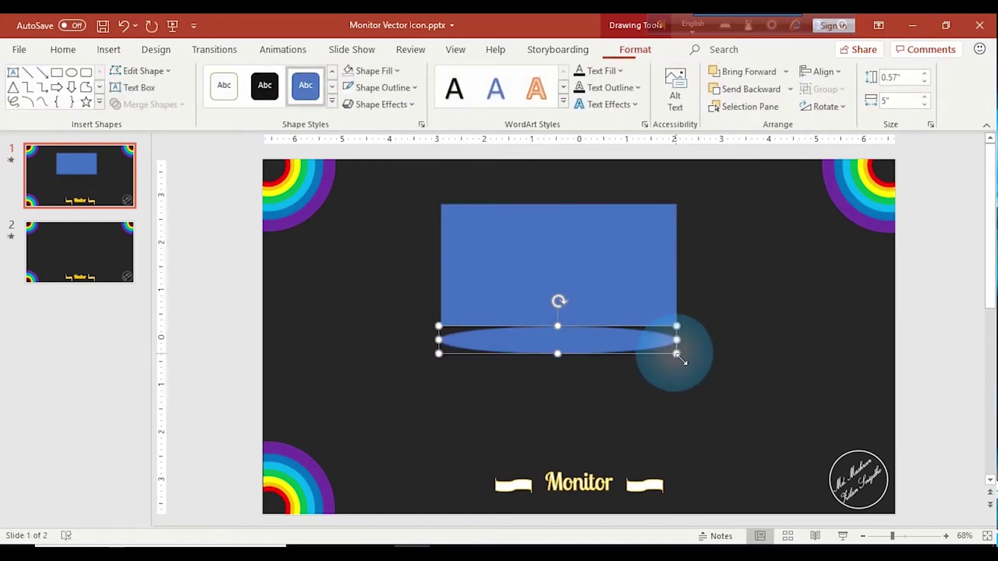
{"action": "scroll", "coordinate": [663, 387], "scroll_direction": "up", "scroll_amount": 5}
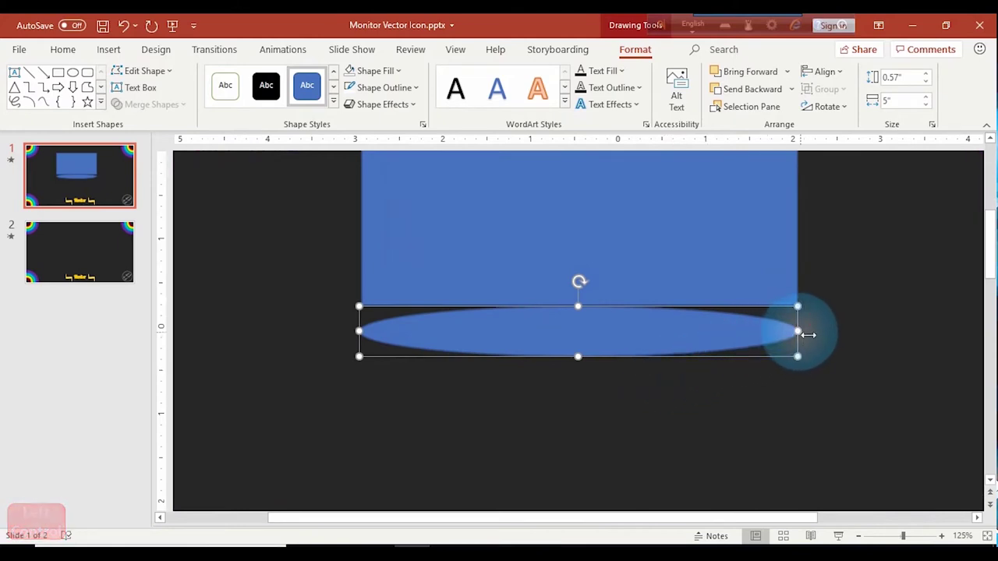
{"action": "left_click_drag", "start_coordinate": [808, 334], "coordinate": [809, 343]}
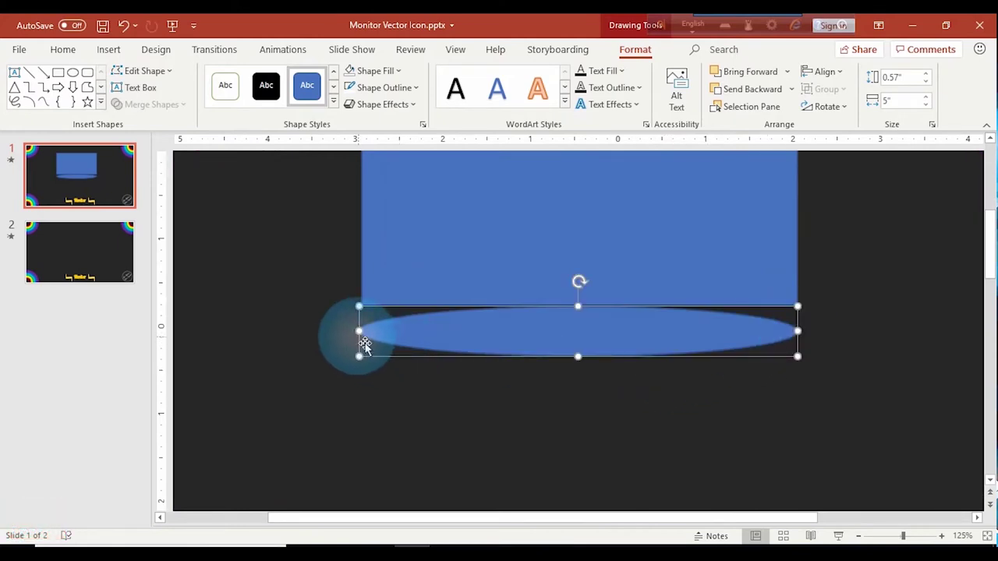
{"action": "left_click_drag", "start_coordinate": [369, 343], "coordinate": [370, 344]}
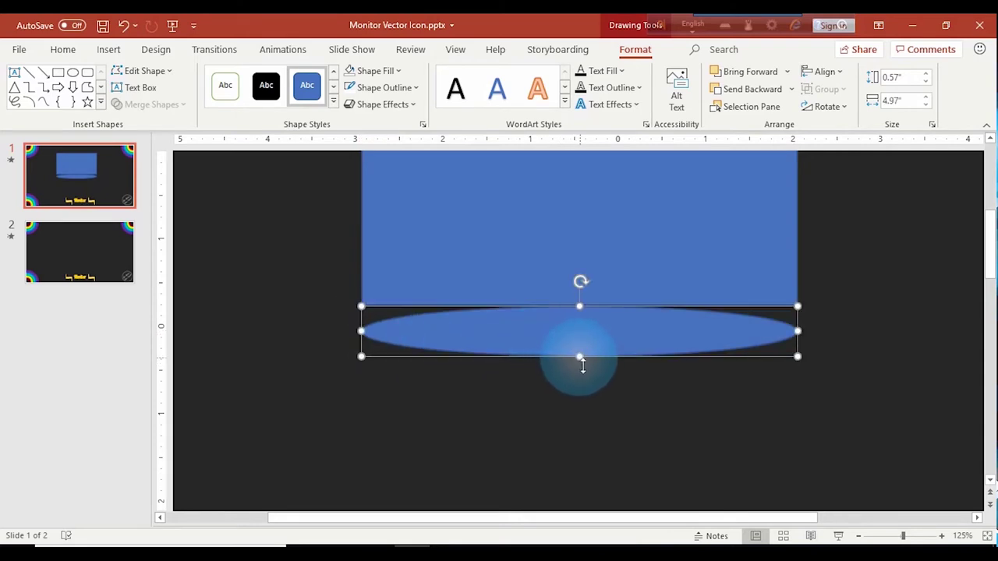
{"action": "mouse_move", "coordinate": [582, 364]}
{"action": "left_mouse_down"}
{"action": "mouse_move", "coordinate": [591, 362]}
{"action": "mouse_move", "coordinate": [584, 315]}
{"action": "left_mouse_up"}
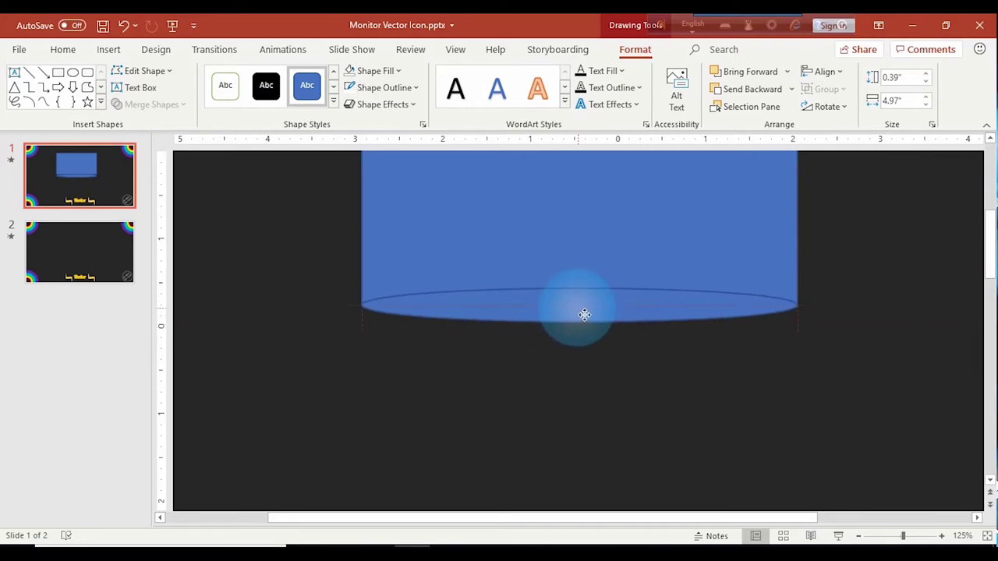
Step: Merge the rectangle and oval with Union into one curved-bottom screen shape
{"action": "scroll", "coordinate": [584, 316], "scroll_direction": "down", "scroll_amount": 2}
{"action": "scroll", "coordinate": [587, 313], "scroll_direction": "down", "scroll_amount": 2}
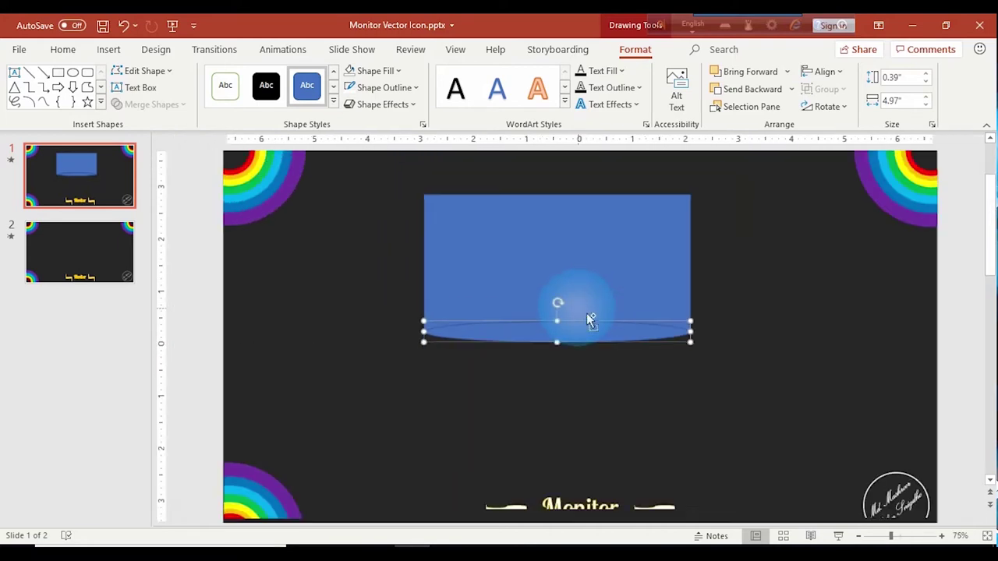
{"action": "left_click", "coordinate": [548, 287], "text": "ctrl"}
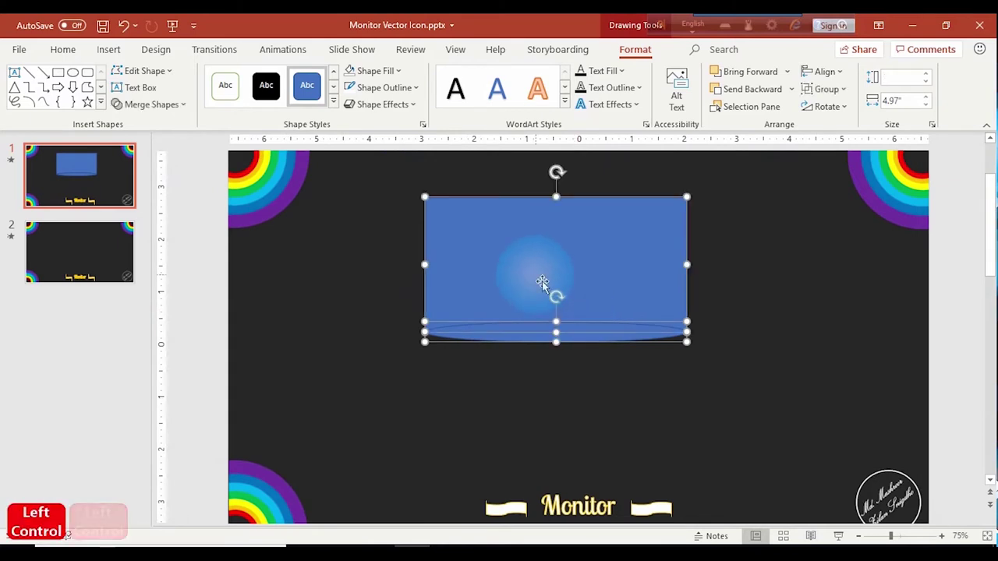
{"action": "left_click", "coordinate": [173, 109]}
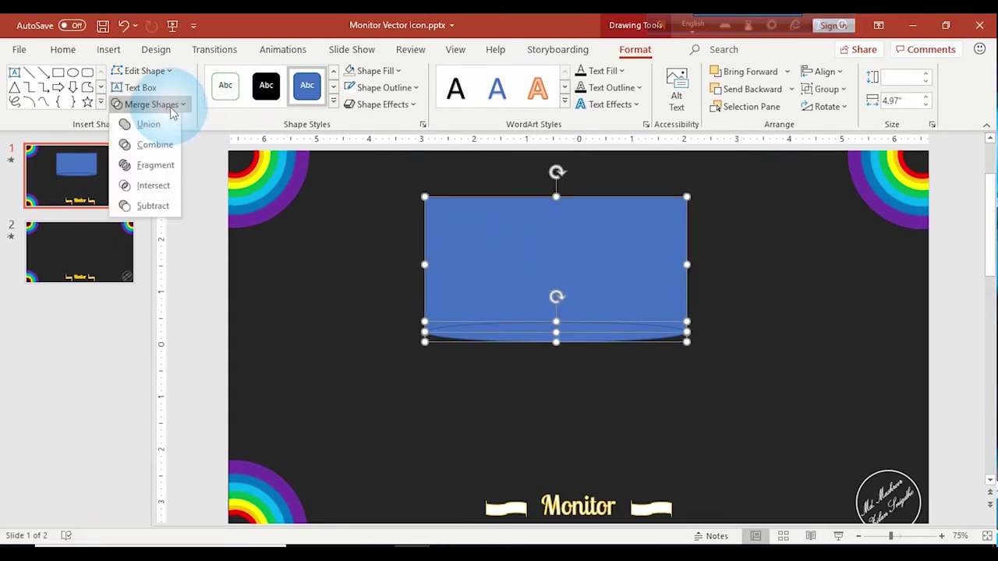
{"action": "left_click", "coordinate": [156, 126]}
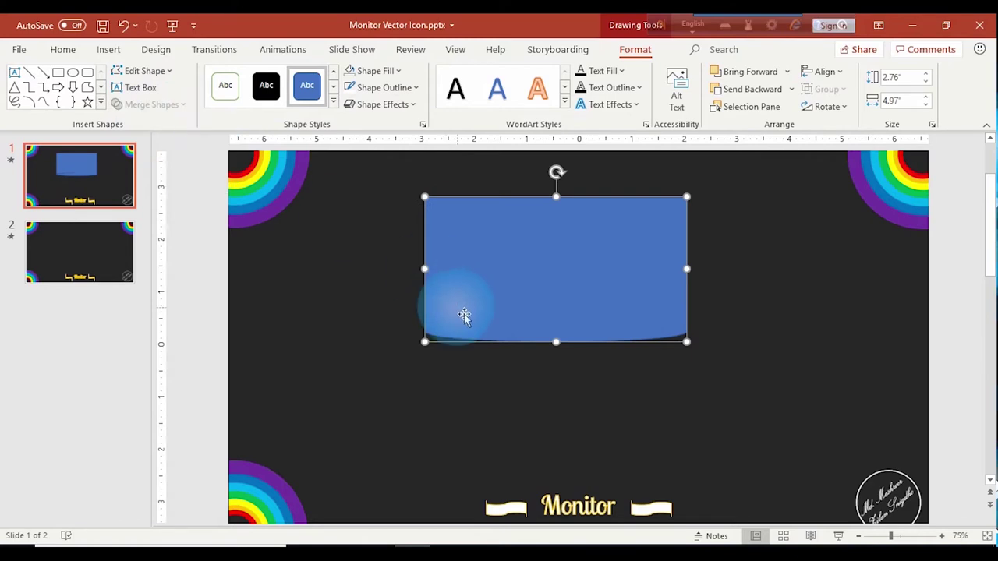
{"action": "left_click", "coordinate": [374, 220]}
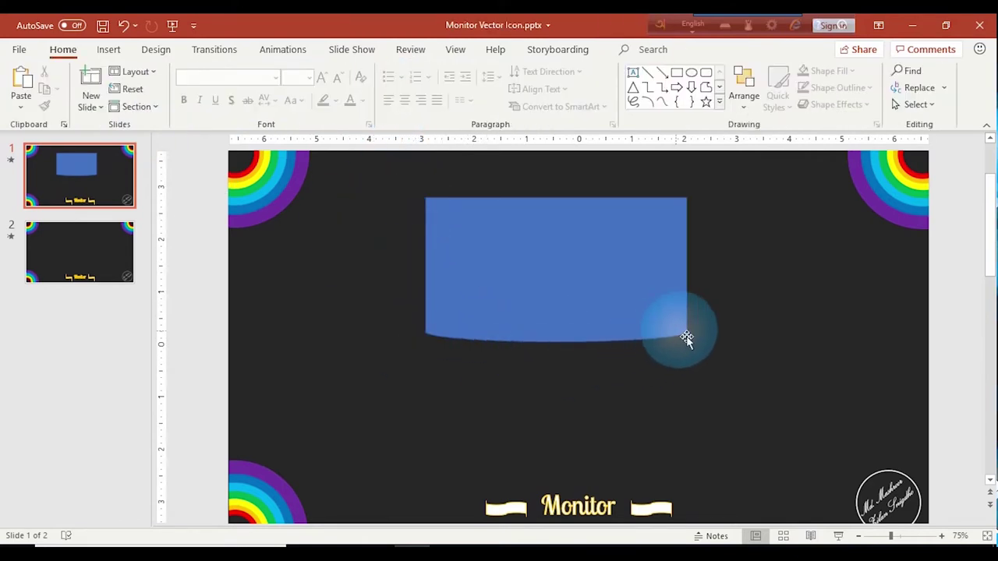
{"action": "left_click", "coordinate": [583, 282]}
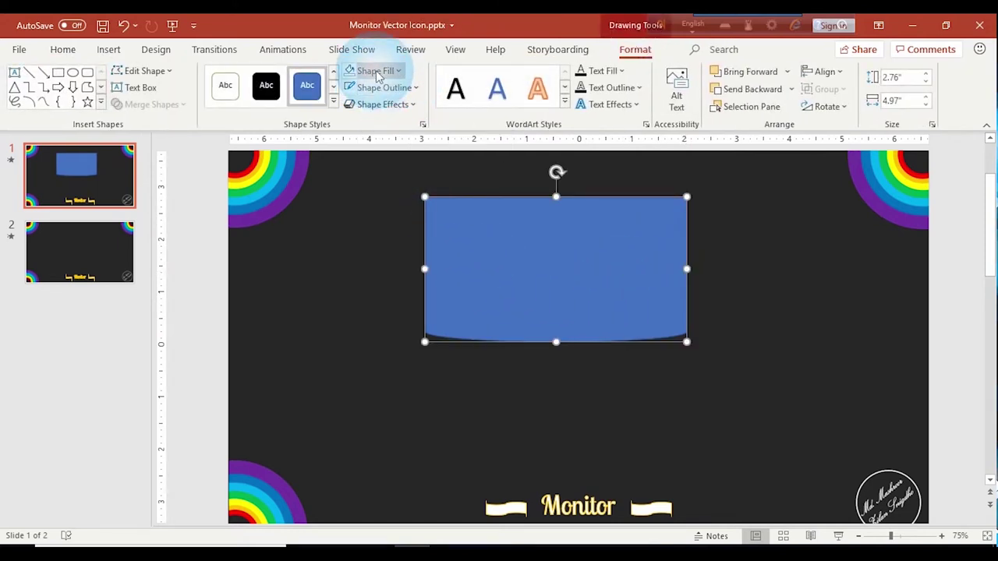
Step: Give the screen shape a white outline and no fill
{"action": "left_click", "coordinate": [355, 87]}
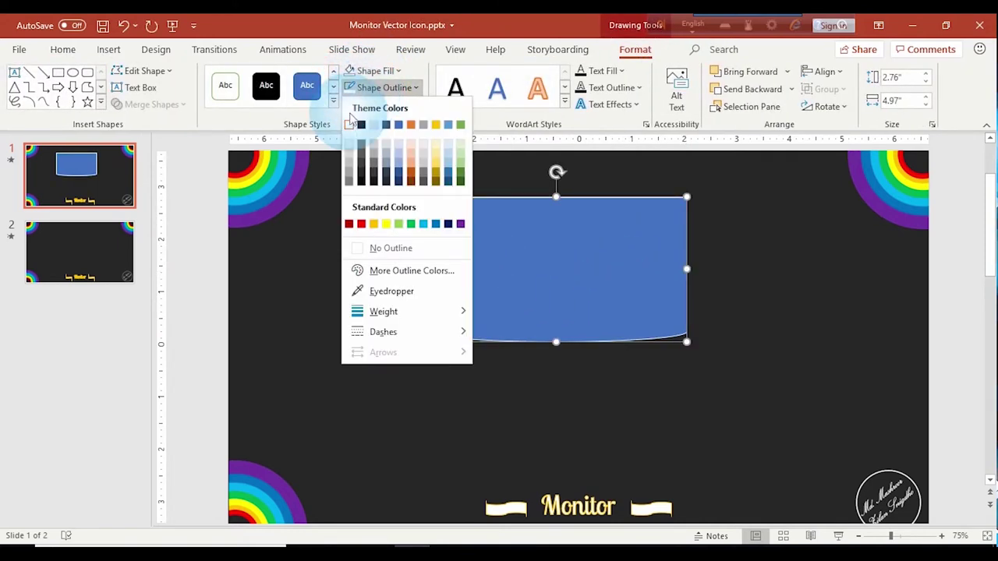
{"action": "left_click", "coordinate": [349, 126]}
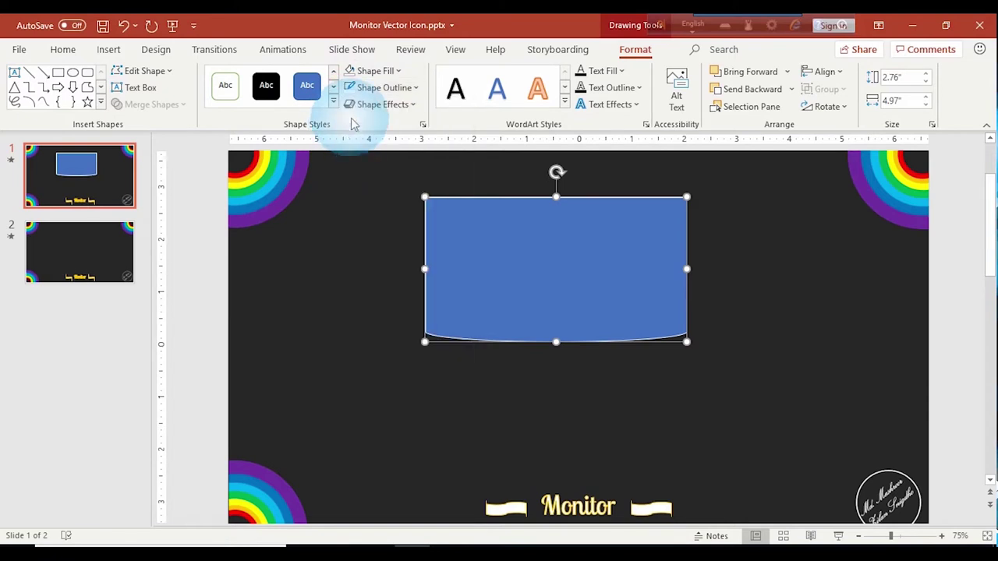
{"action": "left_click", "coordinate": [364, 71]}
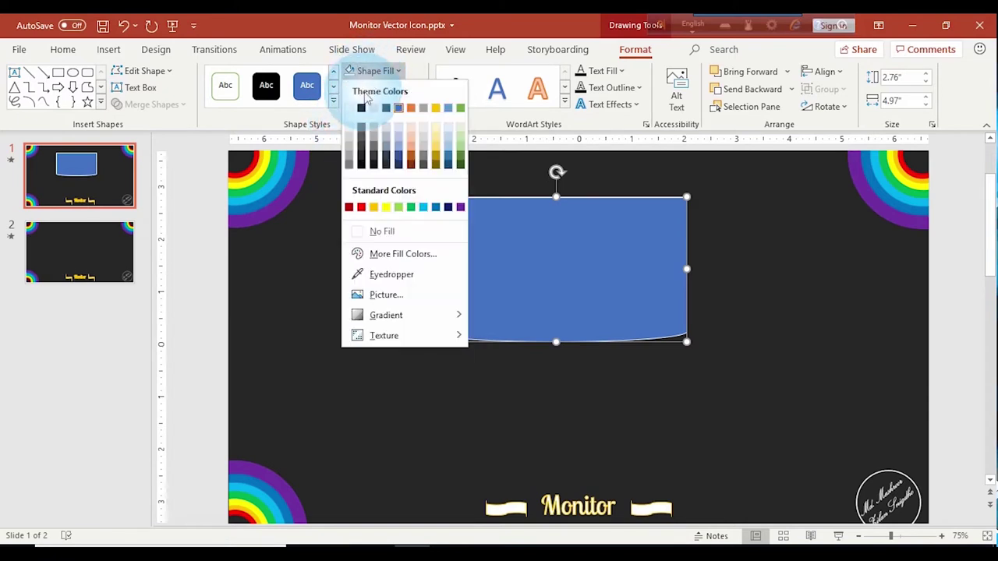
{"action": "left_click", "coordinate": [383, 232]}
Step: Set the screen's outline width to 10 pt in the Format Shape pane
{"action": "left_click", "coordinate": [401, 87]}
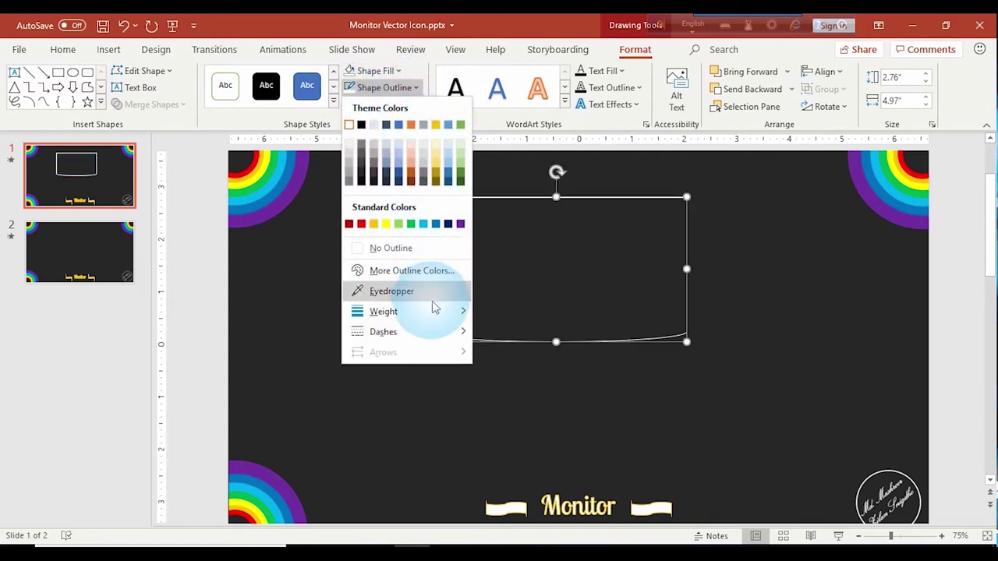
{"action": "mouse_move", "coordinate": [437, 311]}
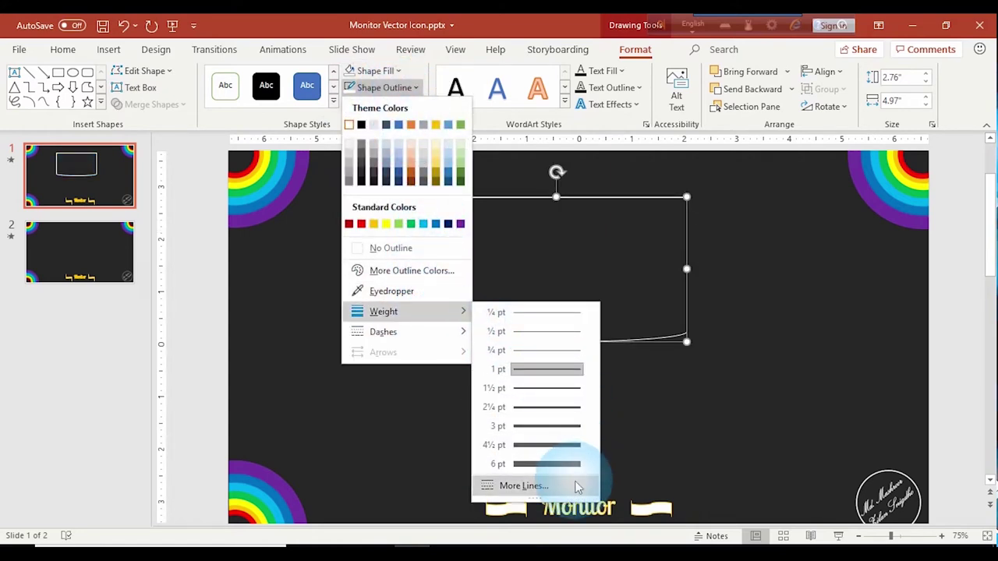
{"action": "left_click", "coordinate": [523, 485]}
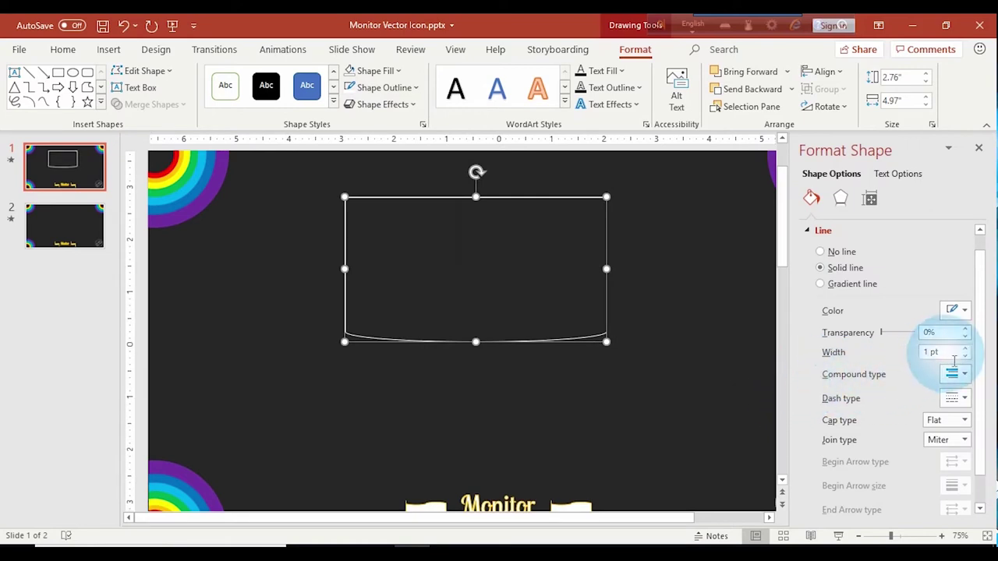
{"action": "left_click", "coordinate": [951, 378]}
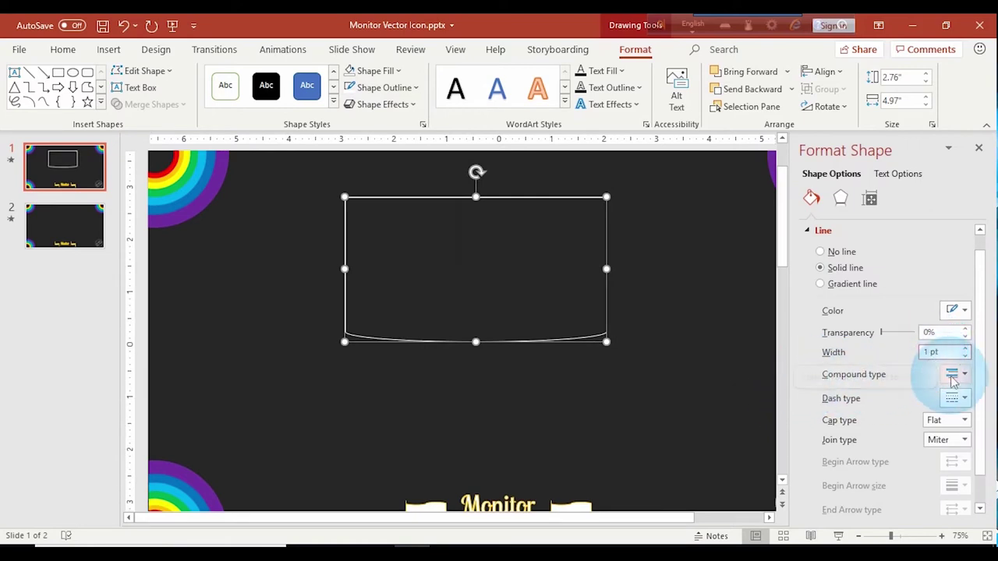
{"action": "type", "text": "0"}
{"action": "key", "text": "Return"}
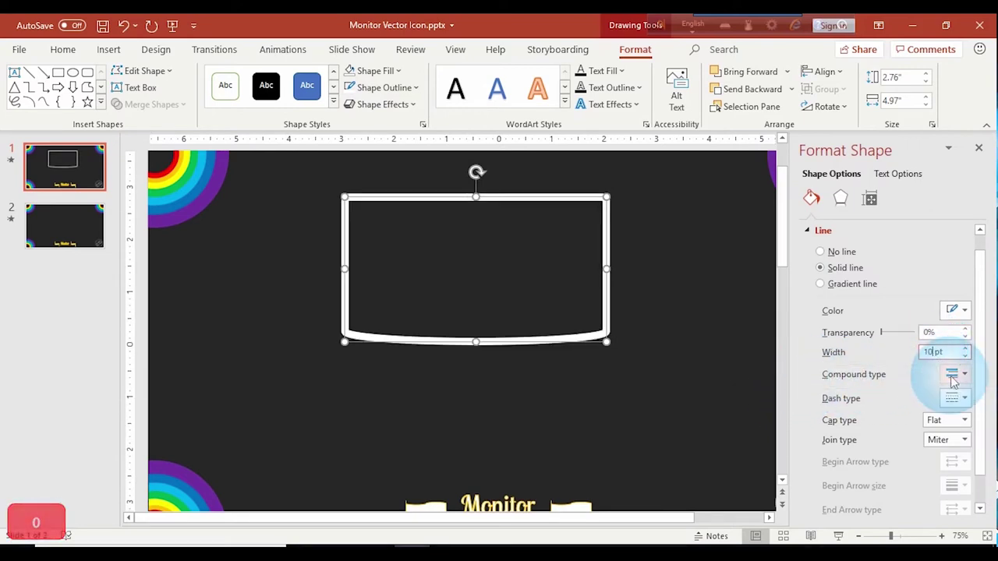
{"action": "key", "text": "Tab"}
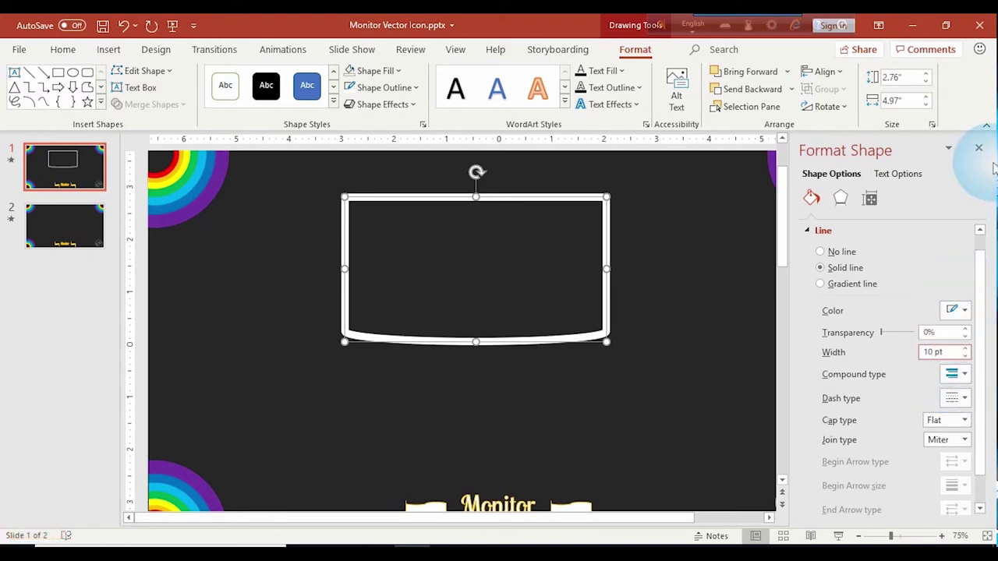
{"action": "left_click", "coordinate": [979, 149]}
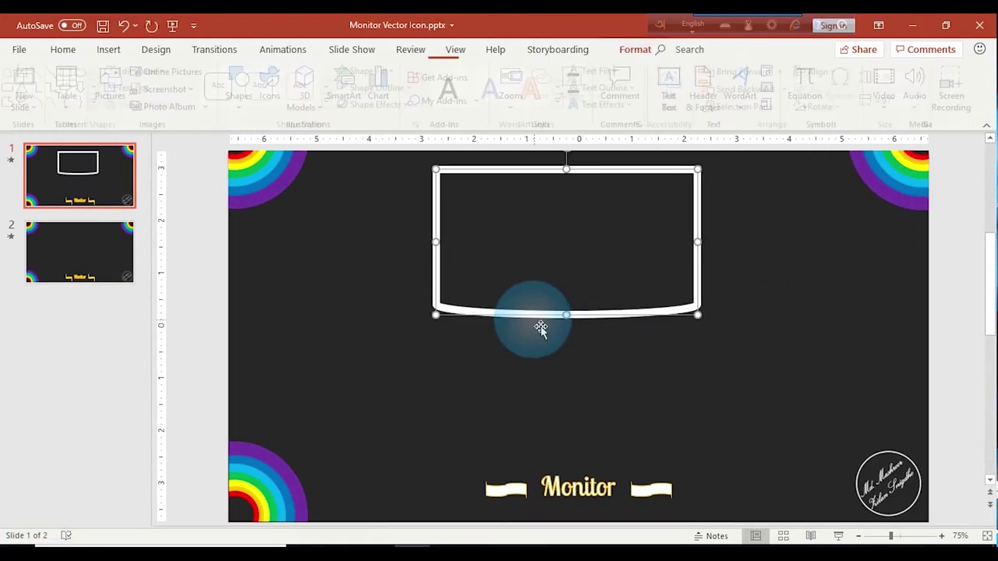
Step: Draw a small trapezoid neck and move it up against the screen's bottom edge
{"action": "left_click", "coordinate": [100, 102]}
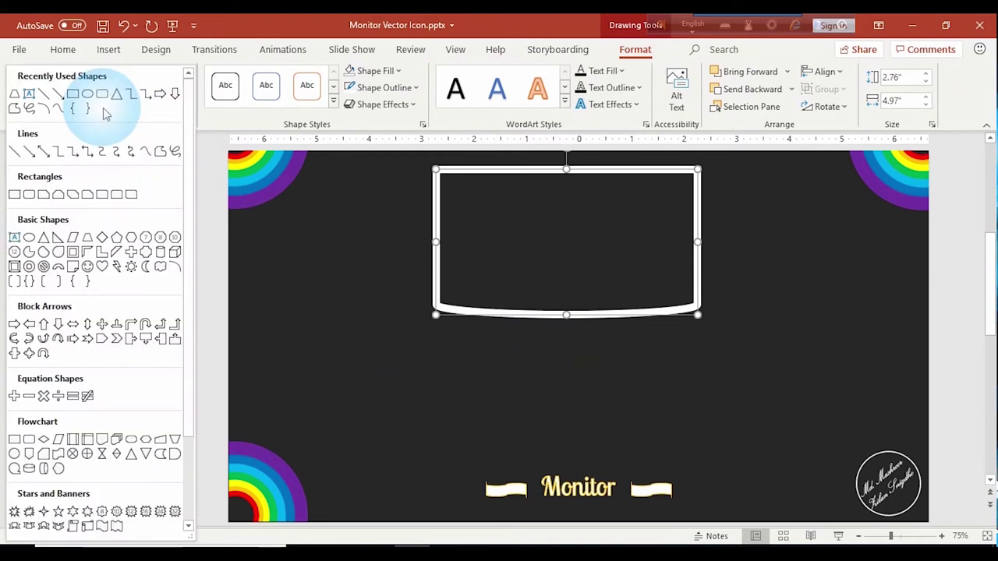
{"action": "left_click", "coordinate": [87, 237]}
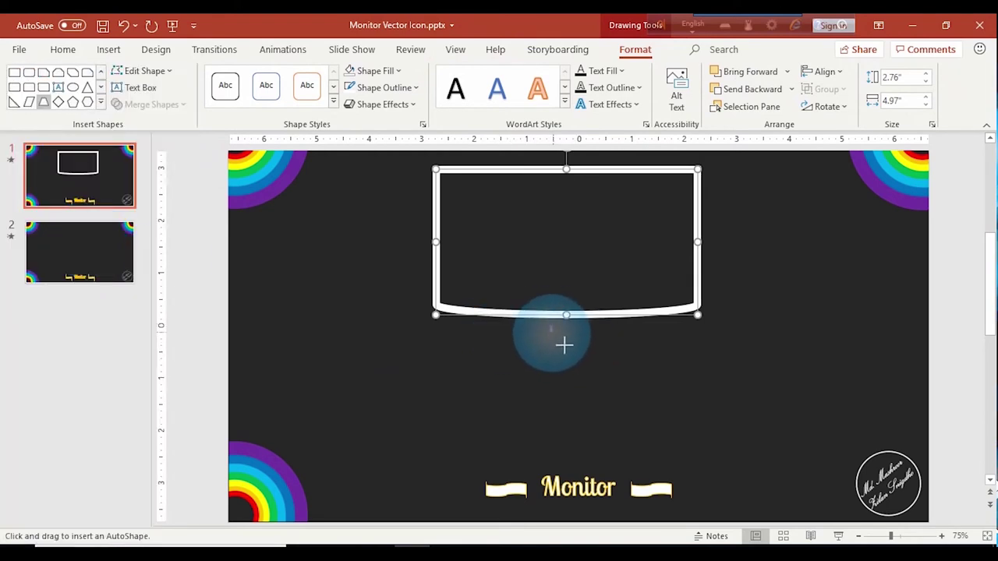
{"action": "left_click_drag", "start_coordinate": [564, 344], "coordinate": [572, 360]}
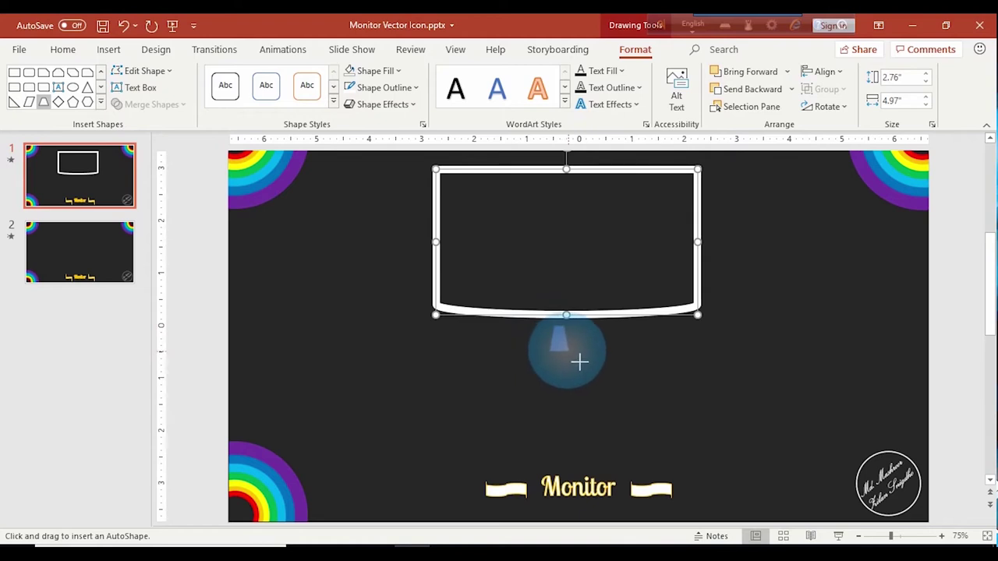
{"action": "left_click_drag", "start_coordinate": [579, 369], "coordinate": [569, 358]}
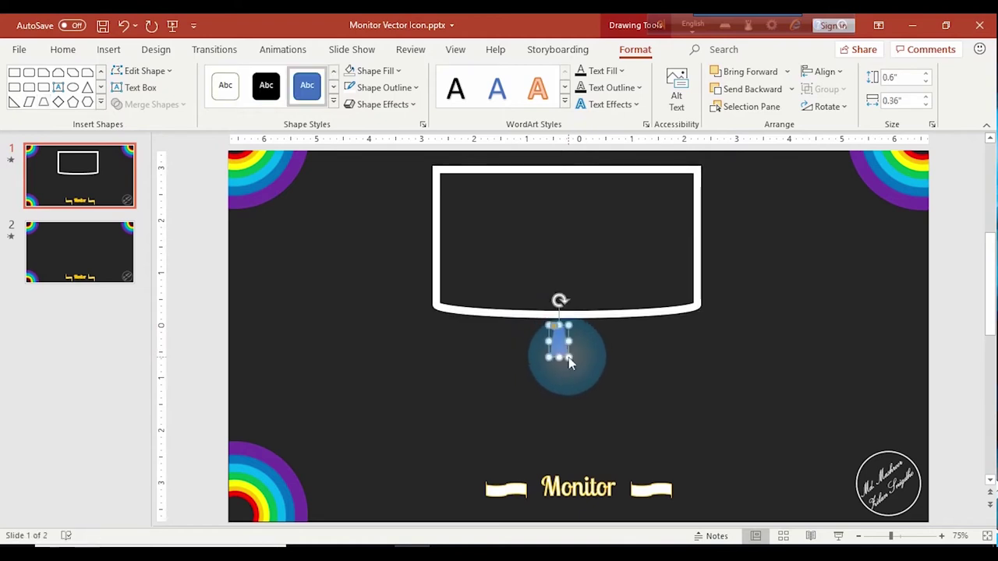
{"action": "scroll", "coordinate": [626, 327], "scroll_direction": "up", "scroll_amount": 3, "text": "ctrl"}
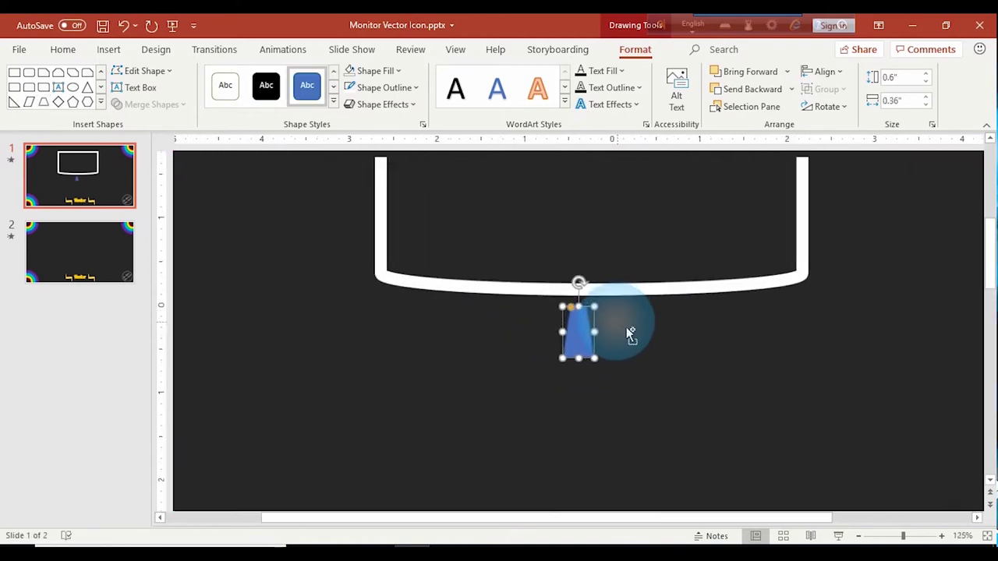
{"action": "scroll", "coordinate": [626, 326], "scroll_direction": "up", "scroll_amount": 1, "text": "ctrl"}
{"action": "scroll", "coordinate": [626, 326], "scroll_direction": "up", "scroll_amount": 3, "text": "ctrl"}
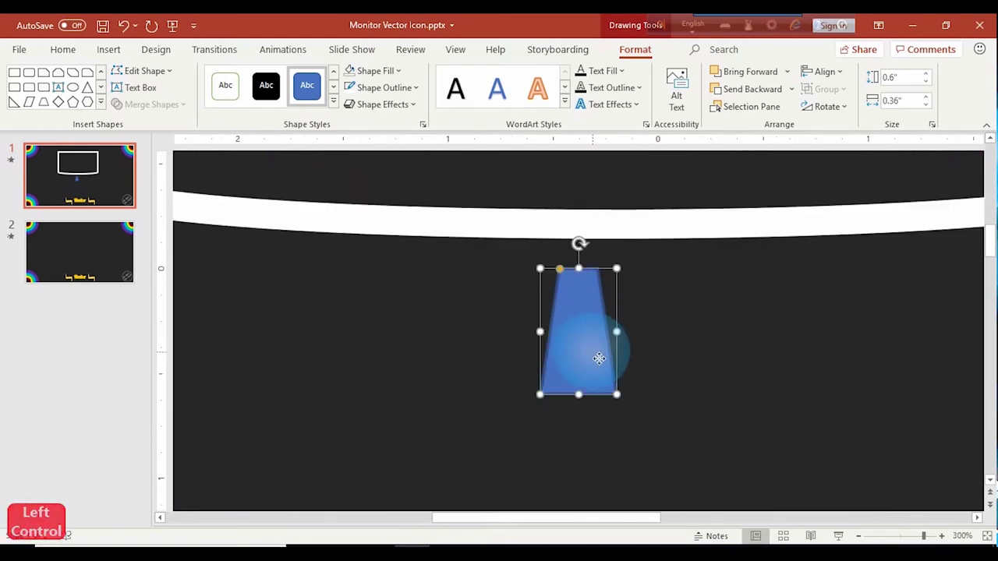
{"action": "mouse_move", "coordinate": [601, 348]}
{"action": "left_mouse_down"}
{"action": "mouse_move", "coordinate": [628, 355]}
{"action": "mouse_move", "coordinate": [631, 329]}
{"action": "left_mouse_up"}
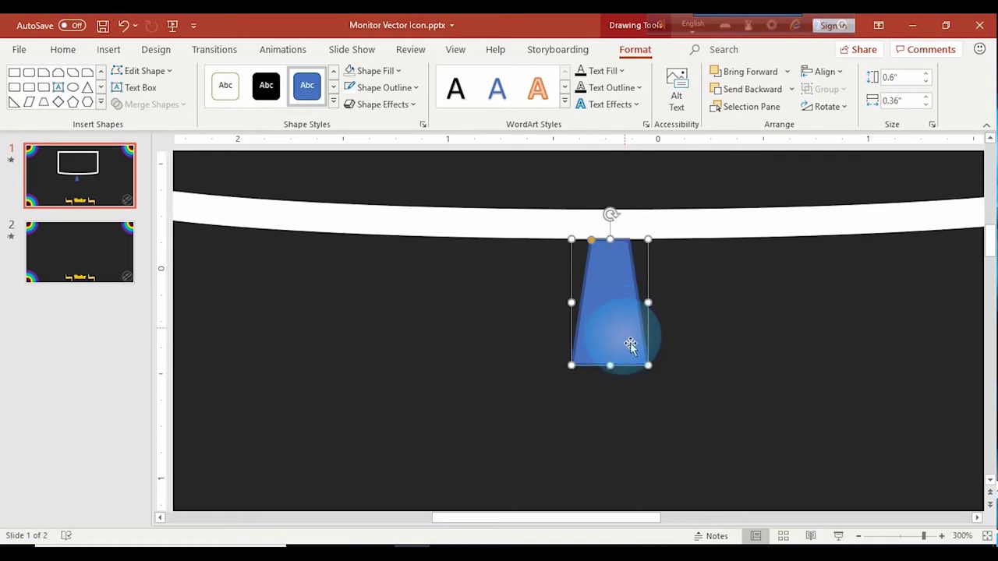
Step: Give the trapezoid neck no fill and a 3 pt white outline
{"action": "left_click", "coordinate": [396, 71]}
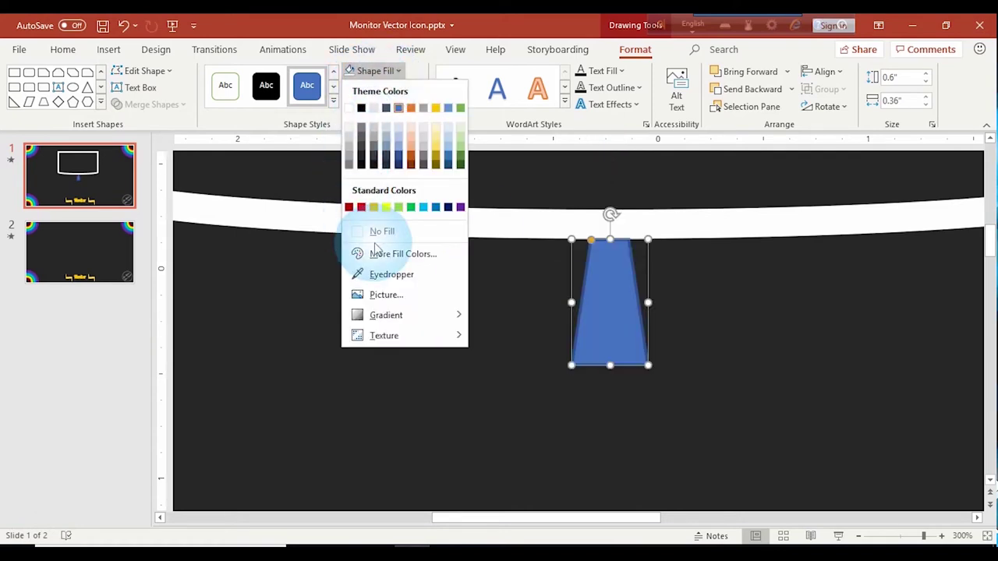
{"action": "left_click", "coordinate": [380, 232]}
{"action": "left_click", "coordinate": [377, 90]}
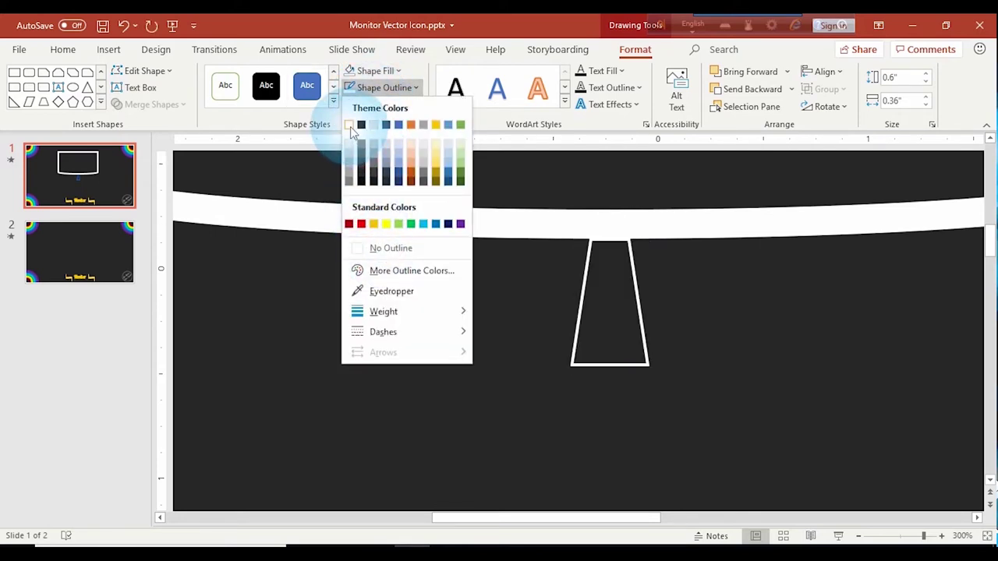
{"action": "left_click", "coordinate": [349, 126]}
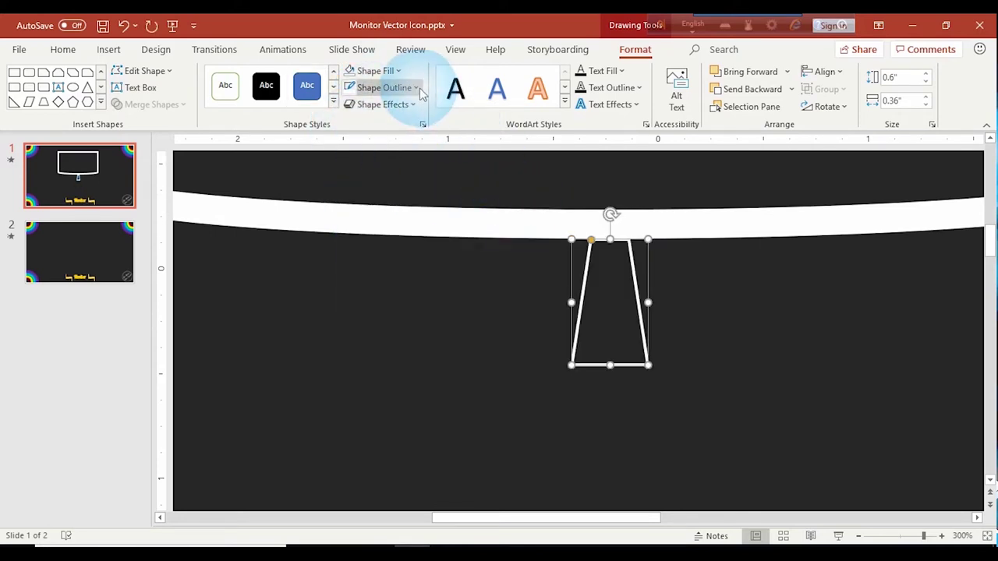
{"action": "left_click", "coordinate": [599, 251]}
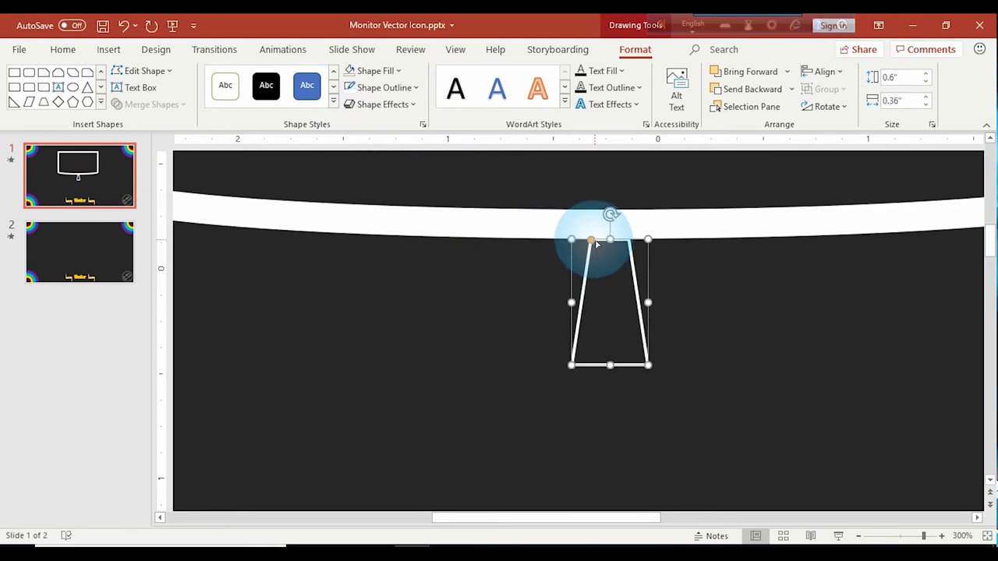
{"action": "left_click", "coordinate": [597, 245]}
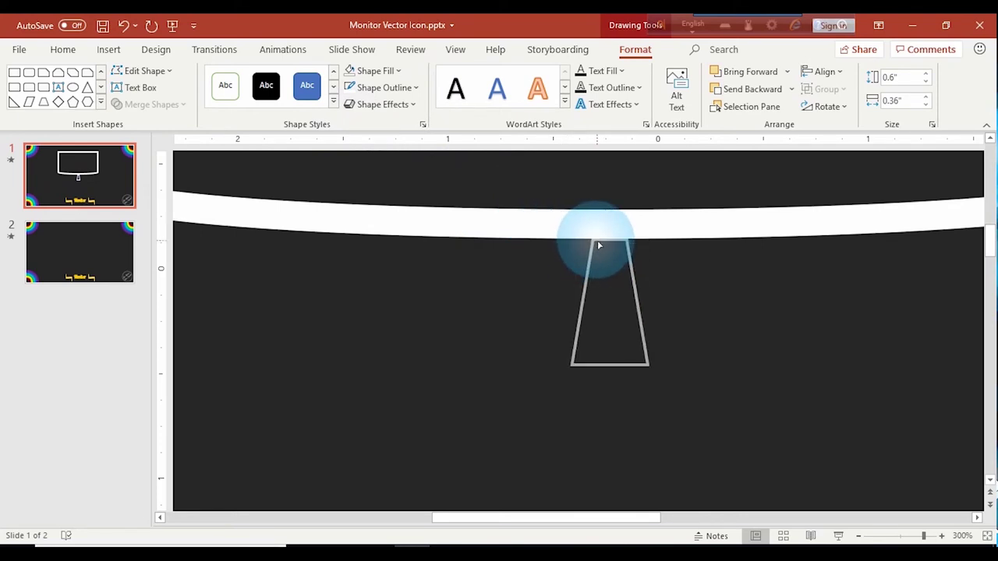
{"action": "left_click", "coordinate": [598, 246]}
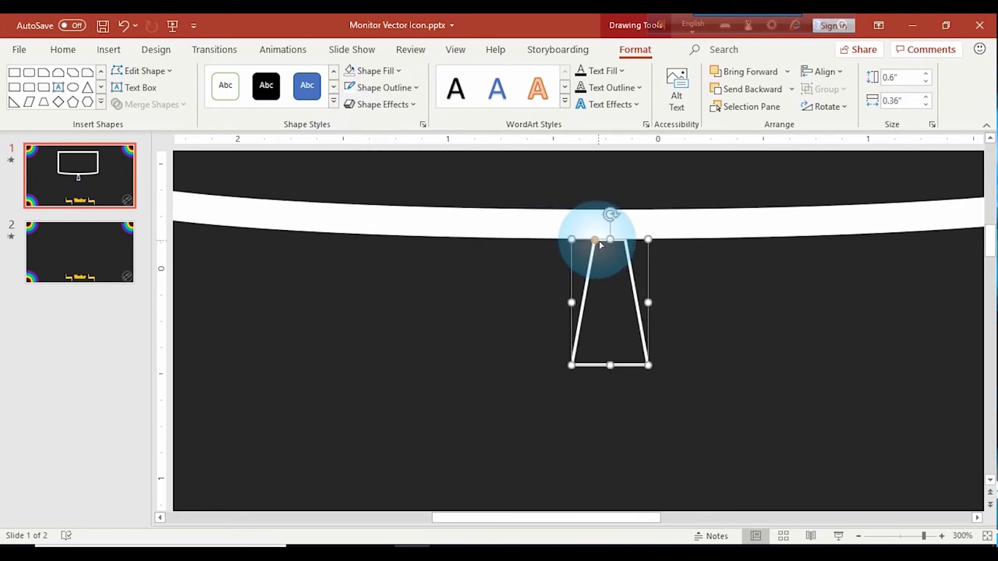
{"action": "left_click", "coordinate": [415, 88]}
{"action": "mouse_move", "coordinate": [460, 315]}
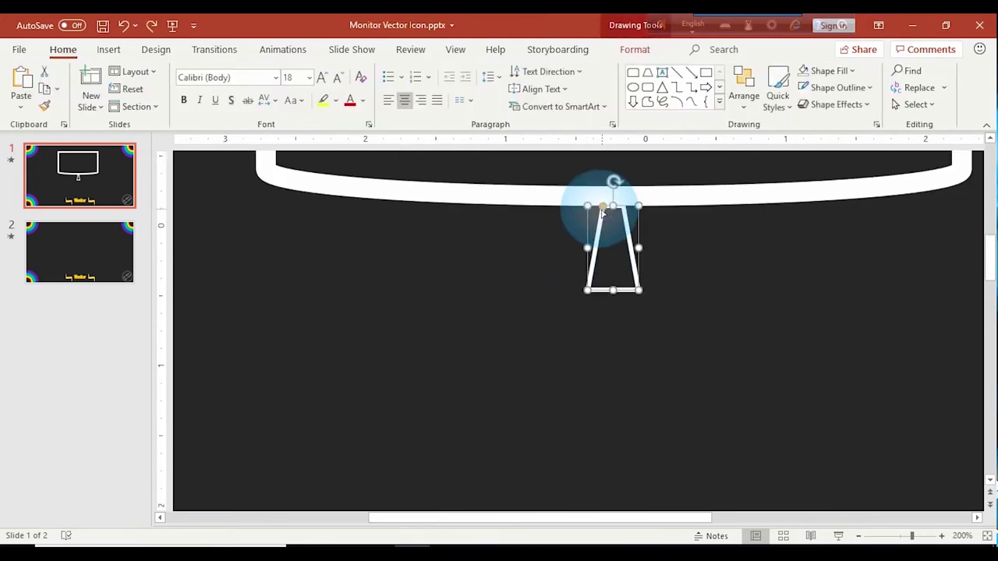
Step: Draw a flat rectangle, 0.24" by 2.01", beneath the trapezoid neck as the base
{"action": "left_click", "coordinate": [634, 50]}
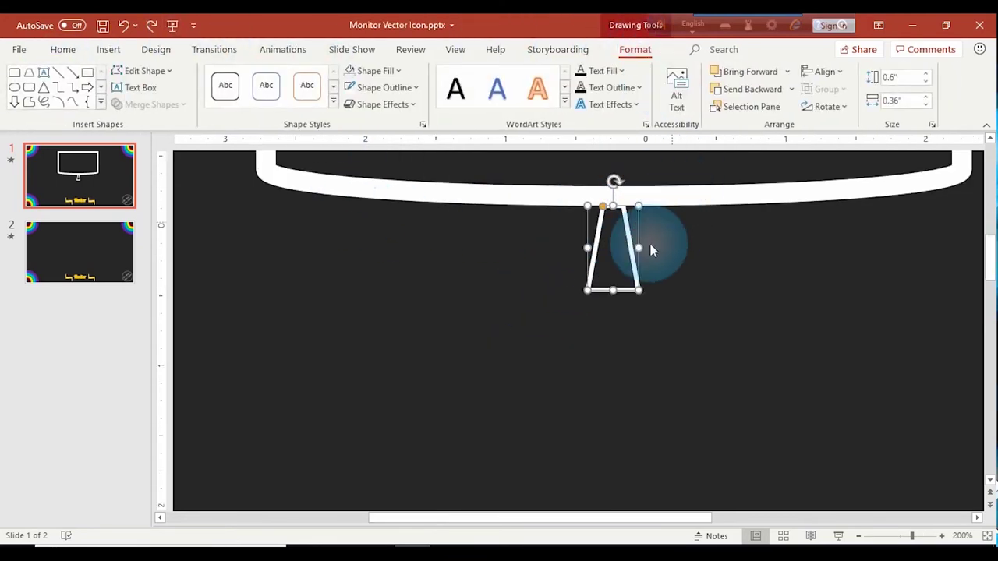
{"action": "left_click", "coordinate": [101, 102]}
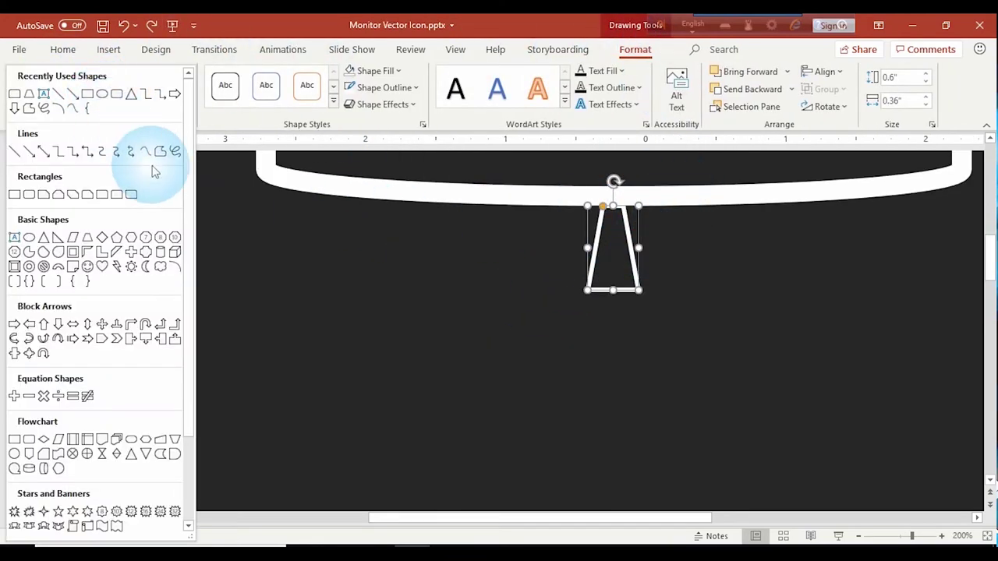
{"action": "left_click", "coordinate": [116, 194]}
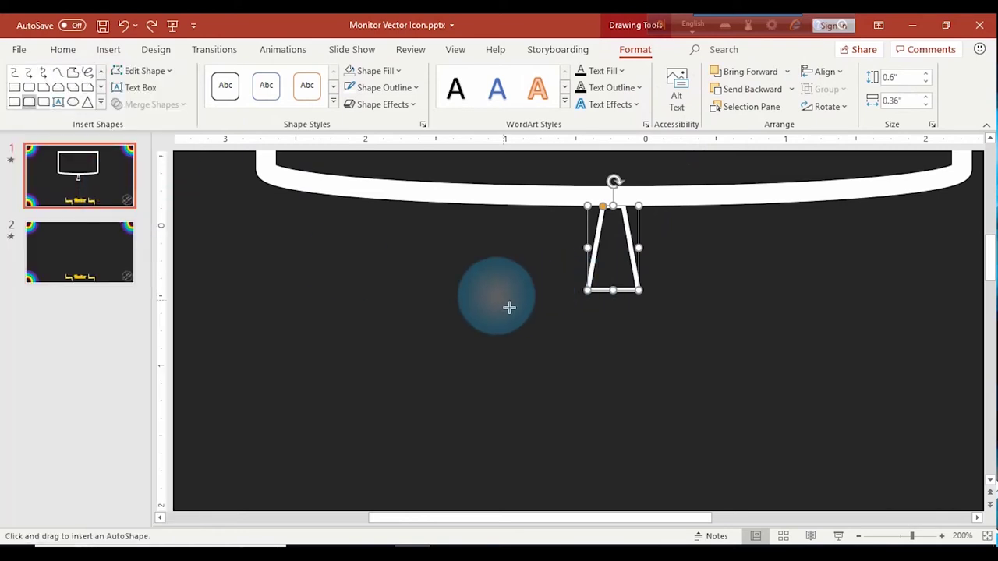
{"action": "left_click_drag", "start_coordinate": [472, 294], "coordinate": [761, 335]}
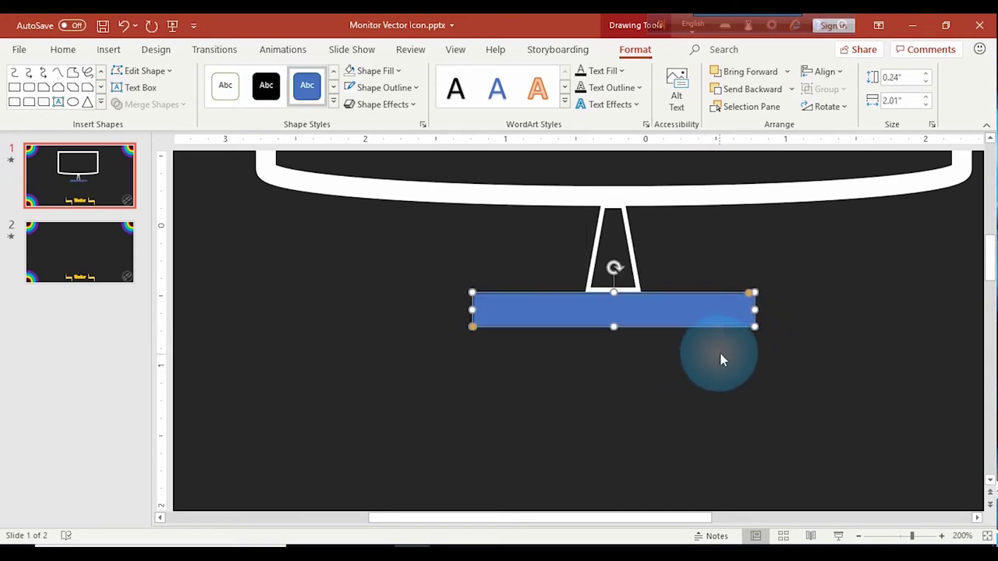
Step: Give the base shape a white outline and remove its blue fill
{"action": "scroll", "coordinate": [724, 355], "scroll_direction": "up", "scroll_amount": 2}
{"action": "scroll", "coordinate": [725, 349], "scroll_direction": "up", "scroll_amount": 3}
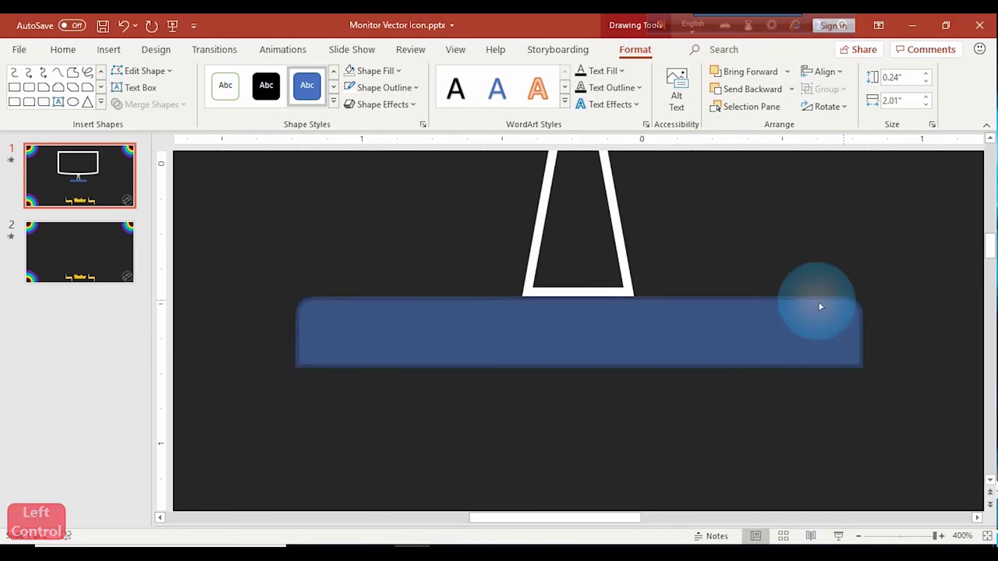
{"action": "left_click", "coordinate": [721, 316]}
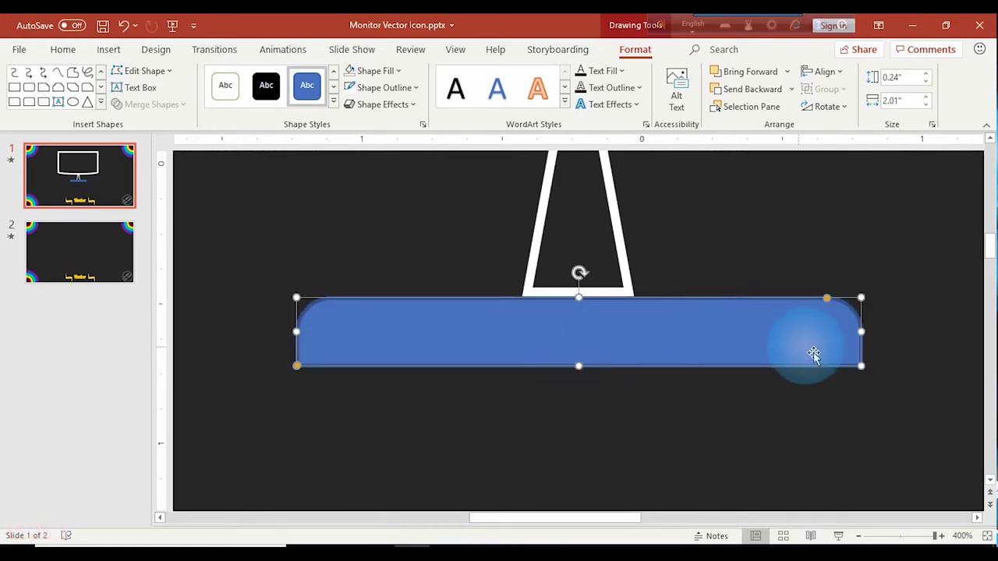
{"action": "left_click", "coordinate": [354, 90]}
{"action": "left_click", "coordinate": [348, 74]}
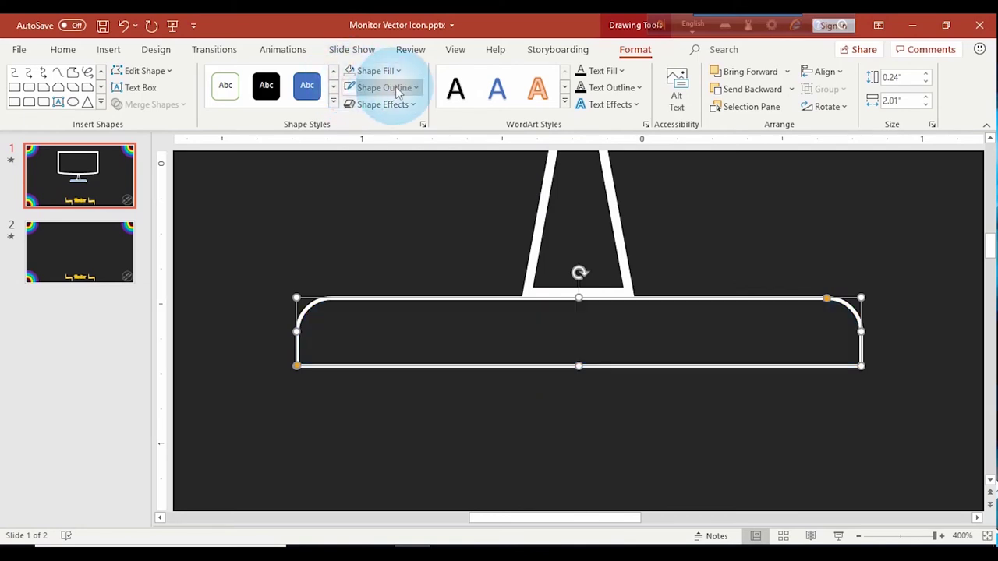
Step: Set the base's outline width to 4 pt in the Format Shape pane
{"action": "left_click", "coordinate": [399, 90]}
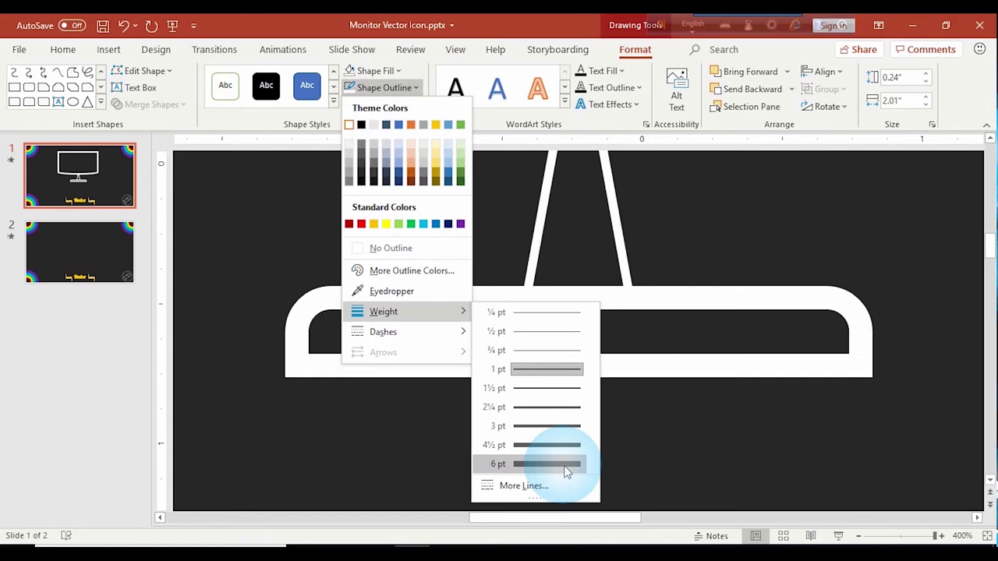
{"action": "left_click", "coordinate": [560, 482]}
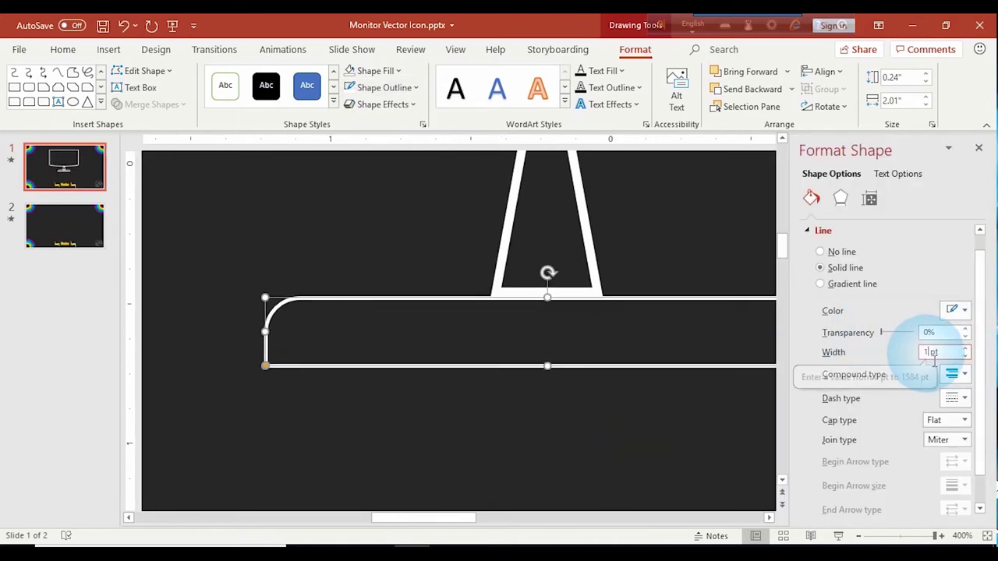
{"action": "key", "text": "BackSpace"}
{"action": "type", "text": "5"}
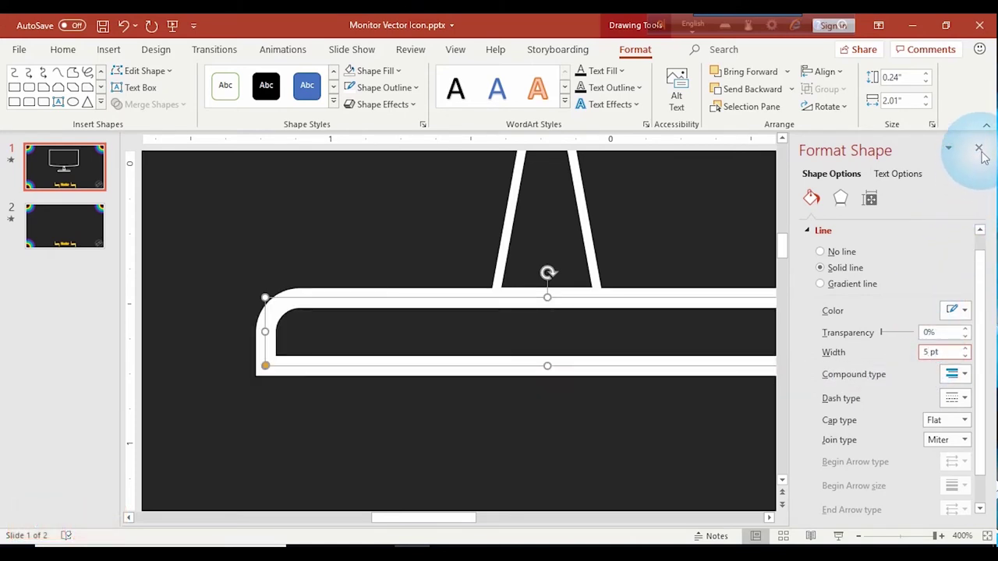
{"action": "key", "text": "BackSpace"}
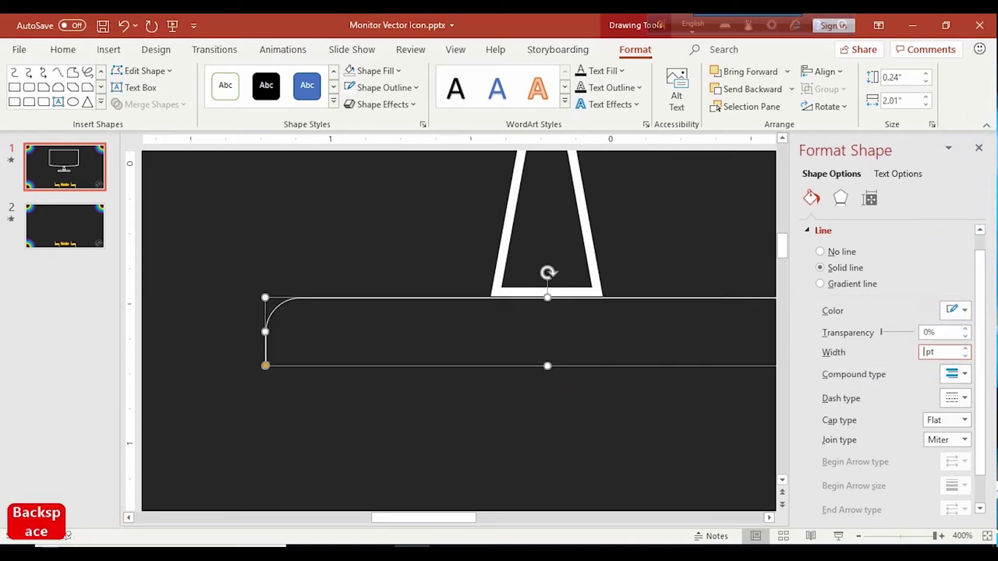
{"action": "type", "text": "4"}
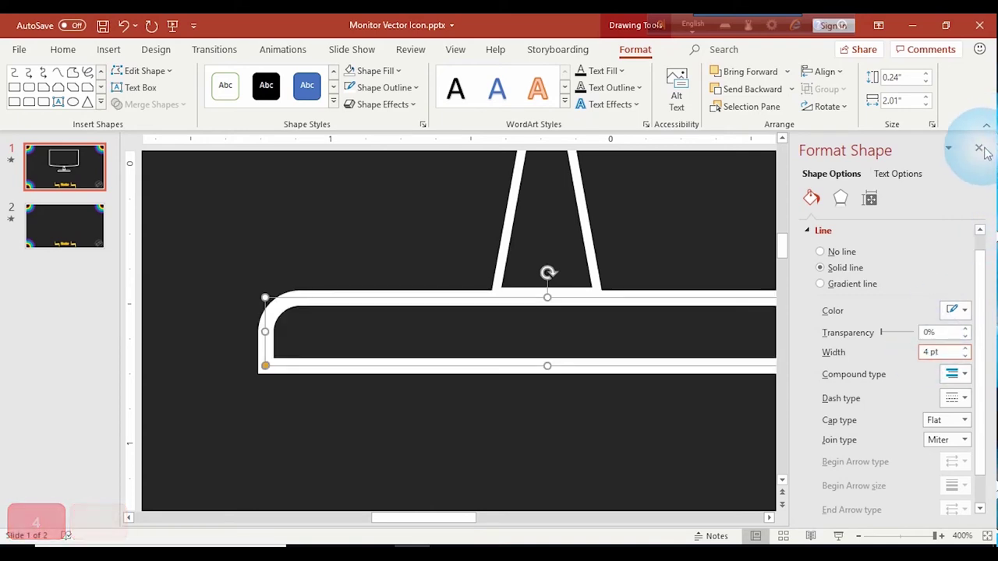
{"action": "left_click", "coordinate": [980, 149]}
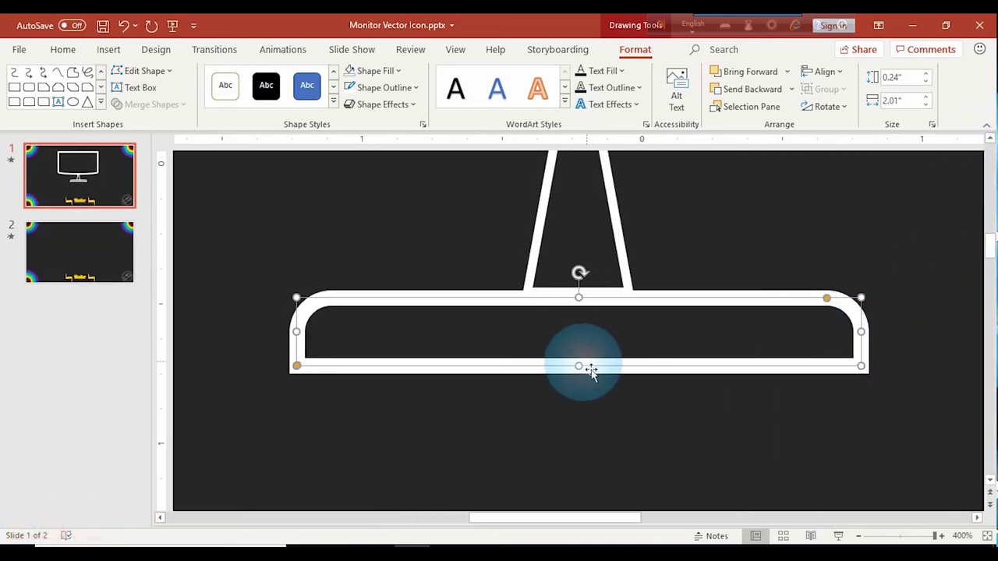
Step: Shorten the base and adjust its corner roundness until it is a 0.05"-tall bar
{"action": "left_click_drag", "start_coordinate": [590, 379], "coordinate": [588, 363]}
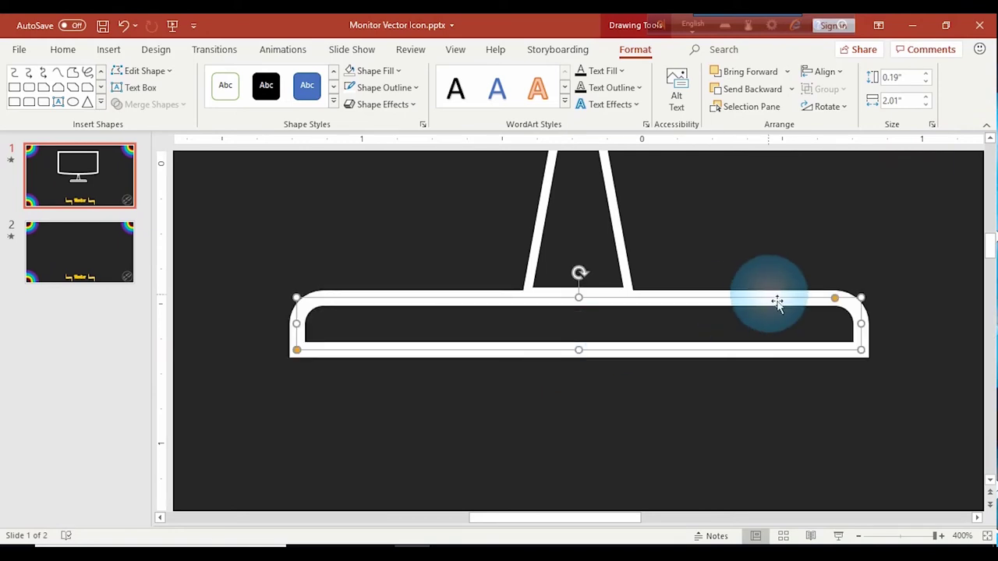
{"action": "left_click_drag", "start_coordinate": [834, 298], "coordinate": [831, 299]}
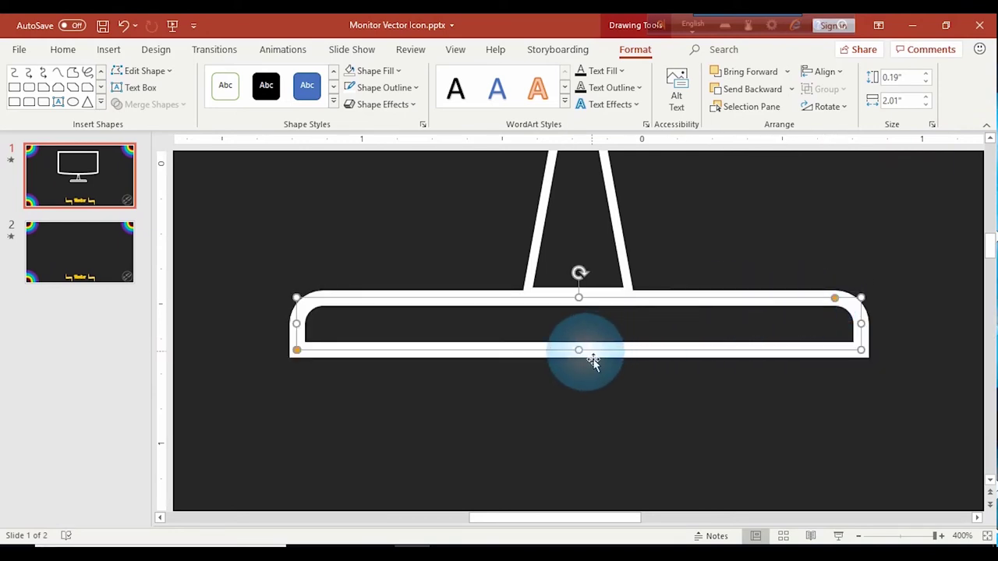
{"action": "left_click_drag", "start_coordinate": [588, 360], "coordinate": [590, 323]}
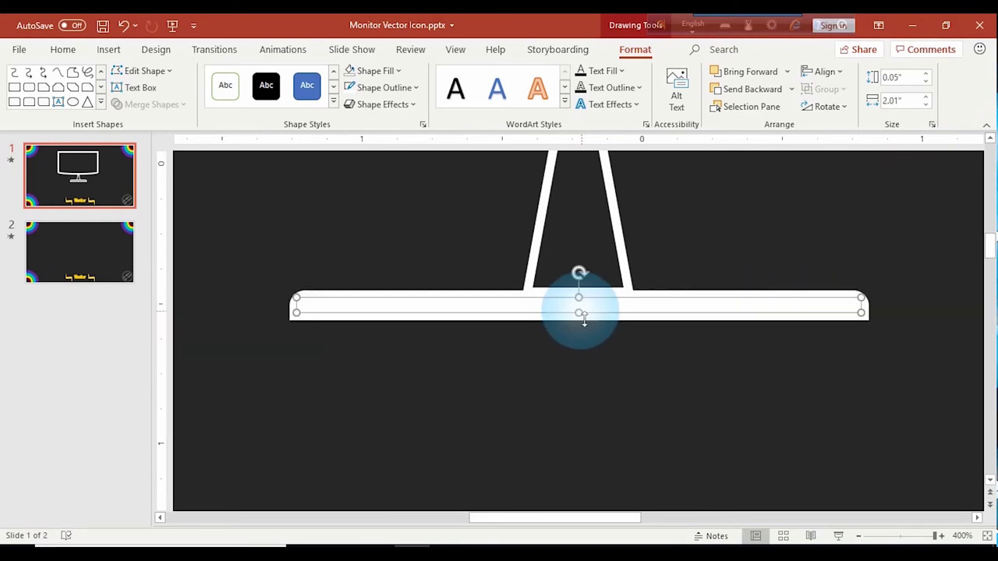
{"action": "scroll", "coordinate": [600, 356], "scroll_direction": "down", "scroll_amount": 3}
{"action": "scroll", "coordinate": [600, 356], "scroll_direction": "down", "scroll_amount": 3}
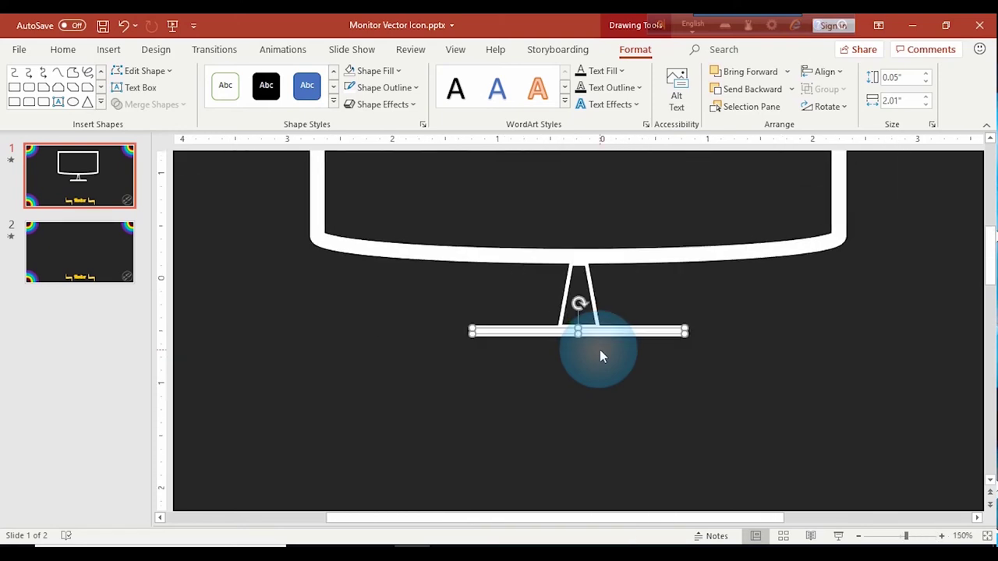
{"action": "scroll", "coordinate": [599, 356], "scroll_direction": "down", "scroll_amount": 3}
{"action": "scroll", "coordinate": [599, 356], "scroll_direction": "down", "scroll_amount": 3}
{"action": "scroll", "coordinate": [619, 382], "scroll_direction": "down", "scroll_amount": 1}
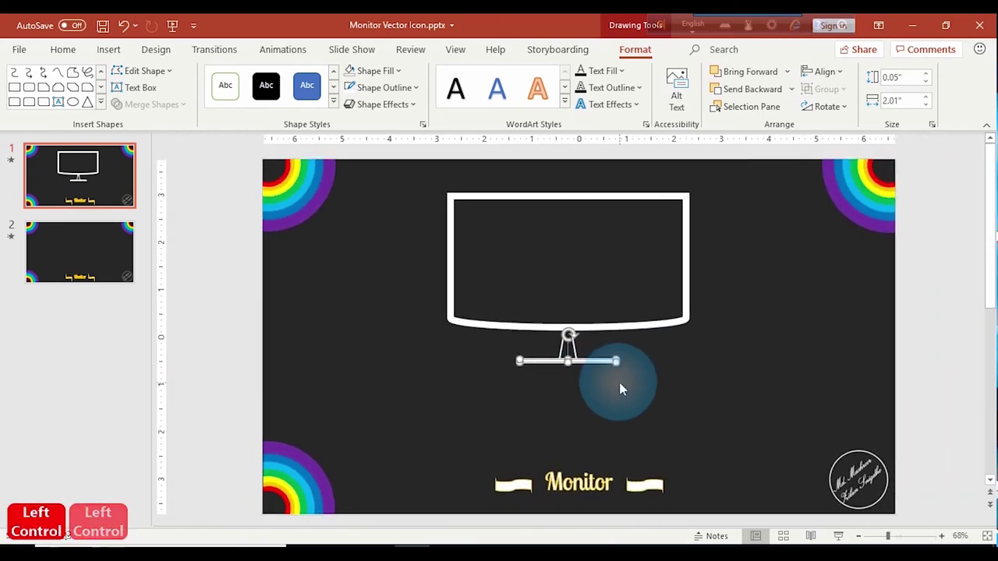
{"action": "left_click", "coordinate": [627, 410]}
Step: Stretch both ends of the base bar outward and thin it, centred under the neck
{"action": "scroll", "coordinate": [629, 415], "scroll_direction": "up", "scroll_amount": 10}
{"action": "left_click", "coordinate": [579, 401]}
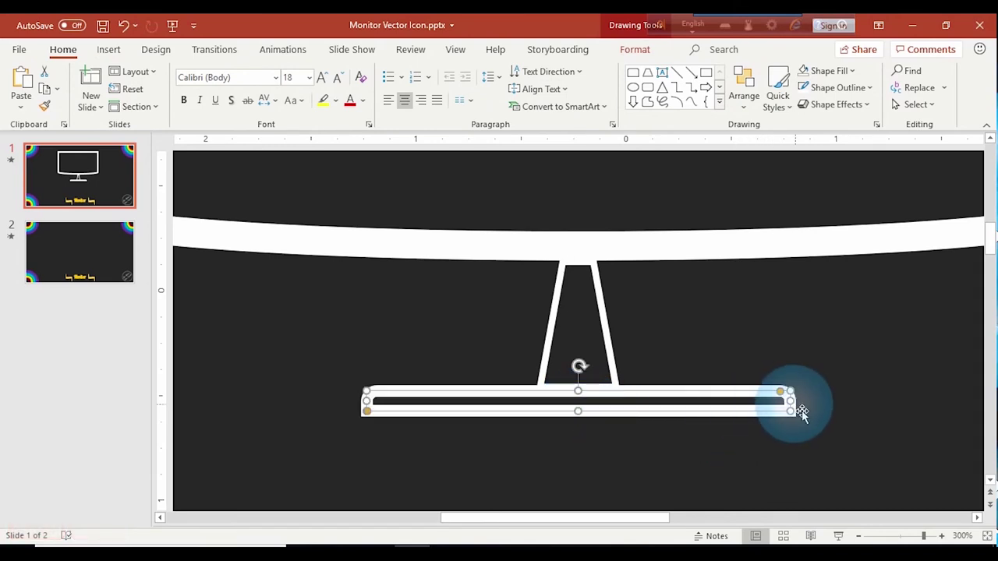
{"action": "left_click_drag", "start_coordinate": [791, 410], "coordinate": [815, 415]}
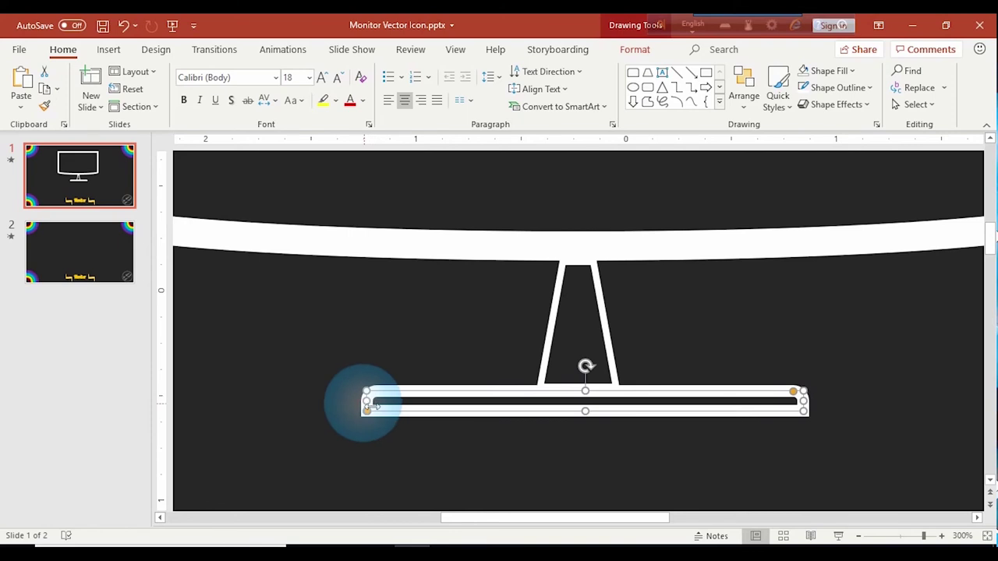
{"action": "left_click_drag", "start_coordinate": [366, 409], "coordinate": [373, 418]}
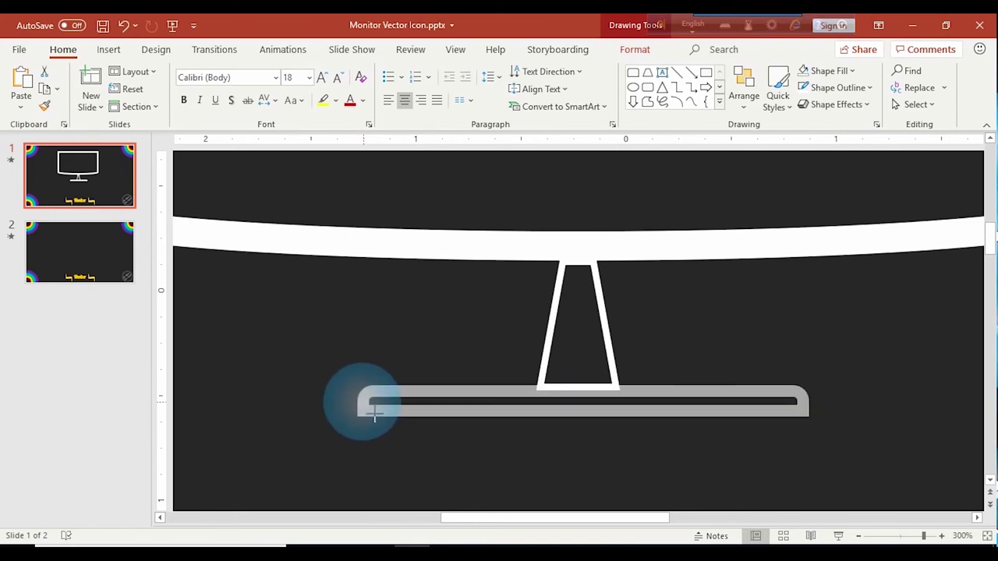
{"action": "left_click_drag", "start_coordinate": [368, 413], "coordinate": [367, 413]}
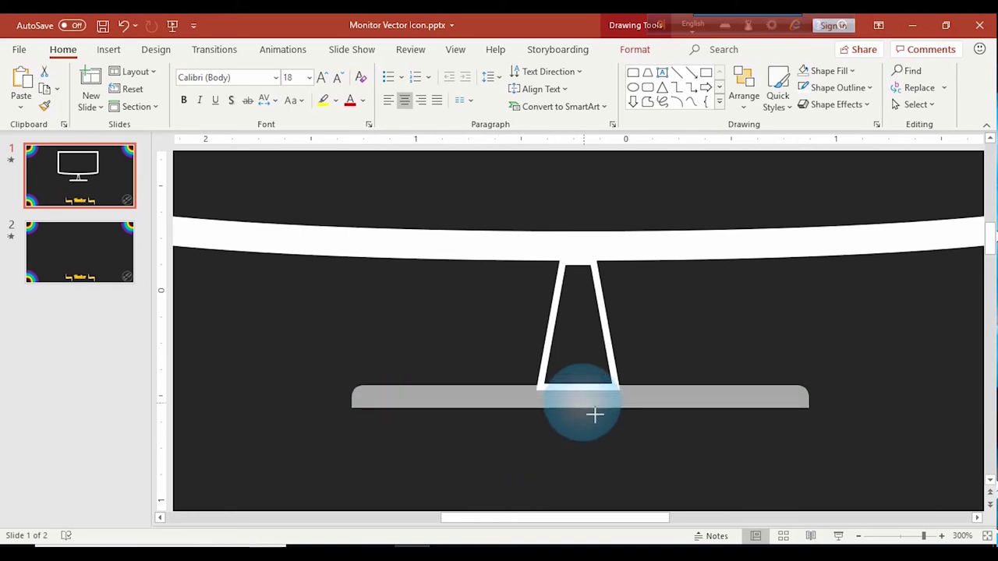
{"action": "left_click_drag", "start_coordinate": [593, 419], "coordinate": [594, 408]}
{"action": "left_click", "coordinate": [483, 460]}
Step: Box-select the screen frame, neck and base, then group them with Ctrl+G
{"action": "scroll", "coordinate": [484, 460], "scroll_direction": "down", "scroll_amount": 3}
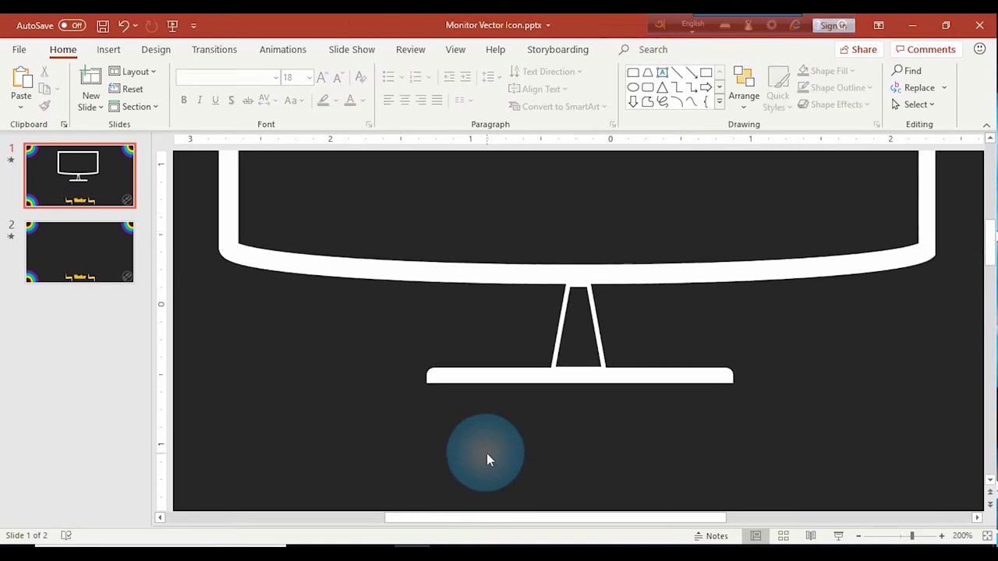
{"action": "scroll", "coordinate": [486, 460], "scroll_direction": "down", "scroll_amount": 3}
{"action": "scroll", "coordinate": [487, 460], "scroll_direction": "down", "scroll_amount": 3}
{"action": "scroll", "coordinate": [487, 460], "scroll_direction": "down", "scroll_amount": 2}
{"action": "scroll", "coordinate": [488, 459], "scroll_direction": "down", "scroll_amount": 3}
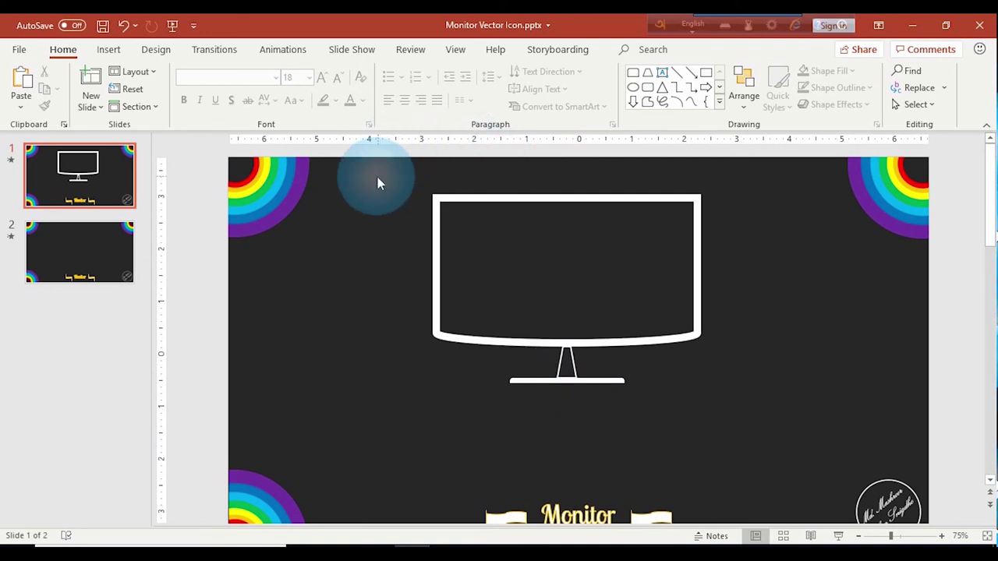
{"action": "left_click_drag", "start_coordinate": [410, 173], "coordinate": [745, 407]}
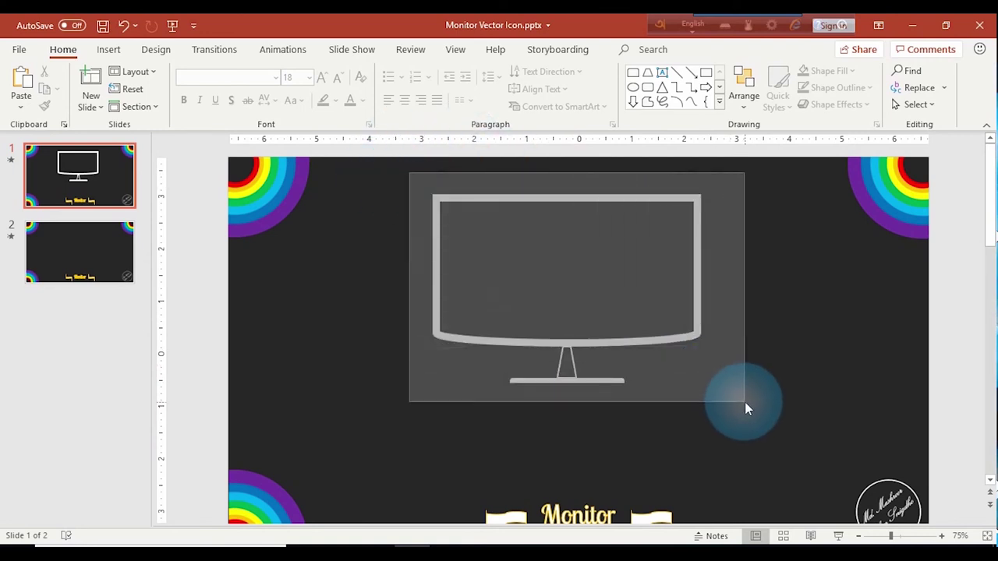
{"action": "key", "text": "ctrl+g"}
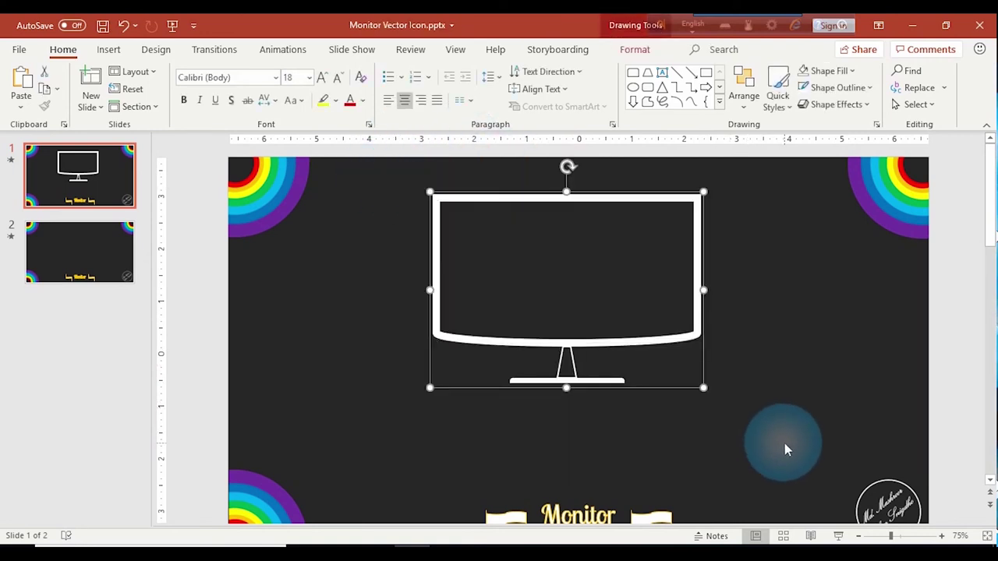
Step: Save the monitor group as a picture named Monitor.png in Pictures
{"action": "right_click", "coordinate": [651, 355]}
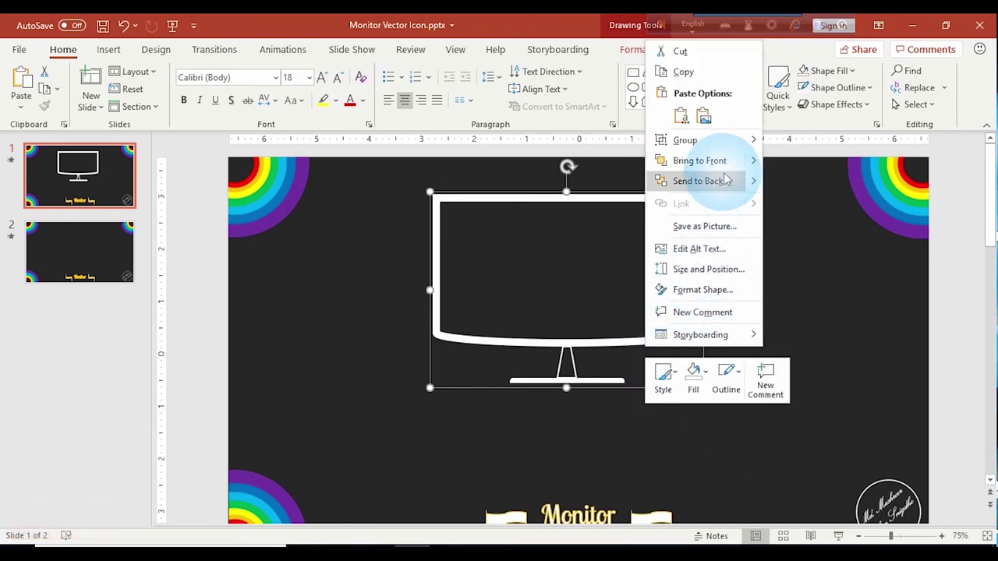
{"action": "left_click", "coordinate": [705, 226]}
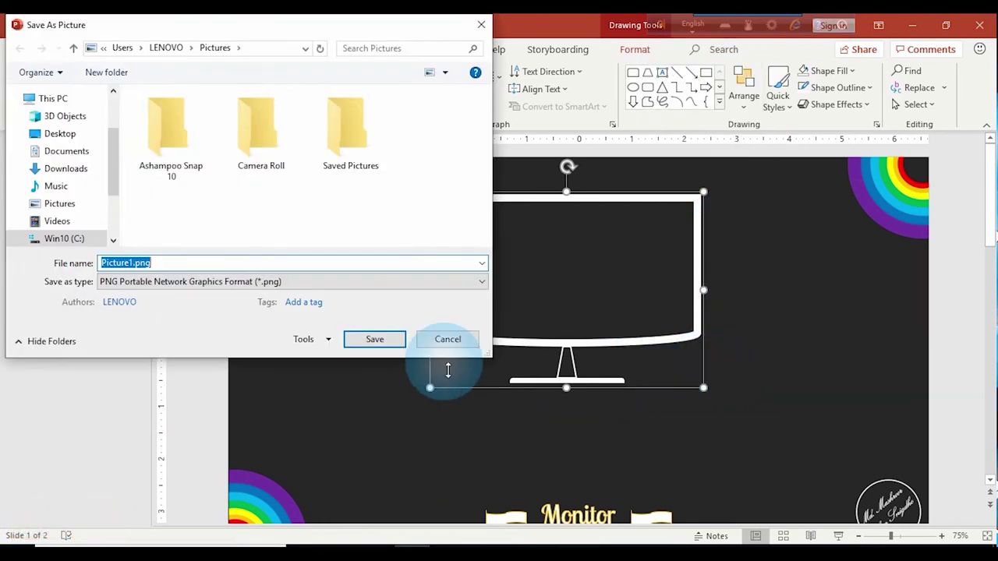
{"action": "type", "text": "Mon"}
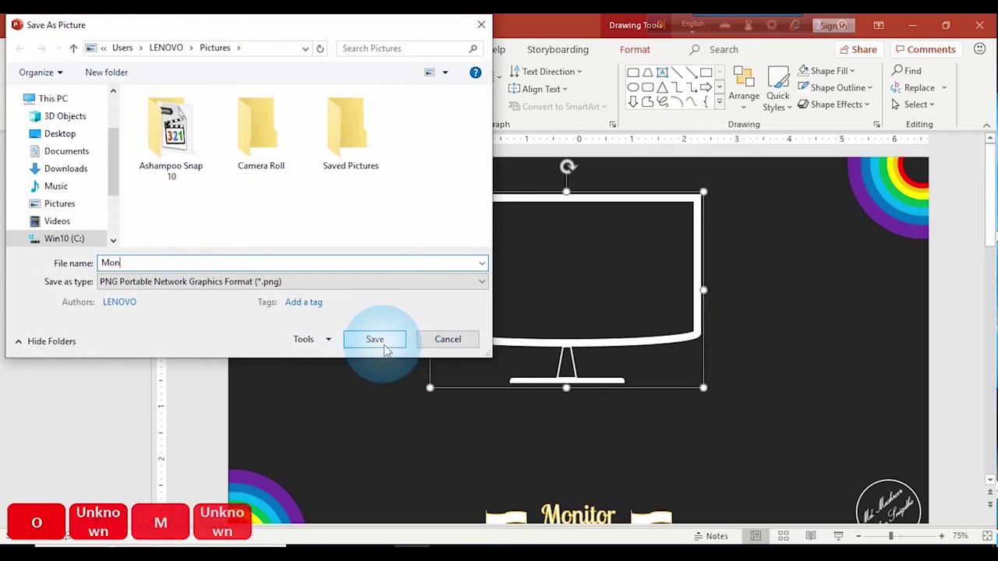
{"action": "type", "text": "itor"}
{"action": "left_click", "coordinate": [384, 347]}
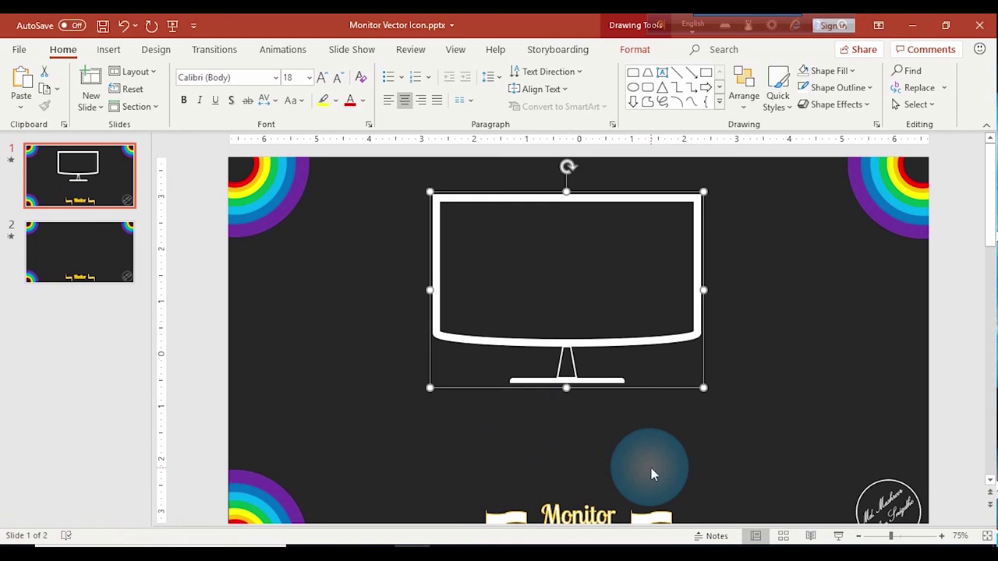
{"action": "left_click", "coordinate": [649, 463]}
Step: Insert Monitor.png onto slide 2 and move it up slightly, above the Monitor title
{"action": "left_click", "coordinate": [75, 236]}
{"action": "left_click", "coordinate": [448, 297]}
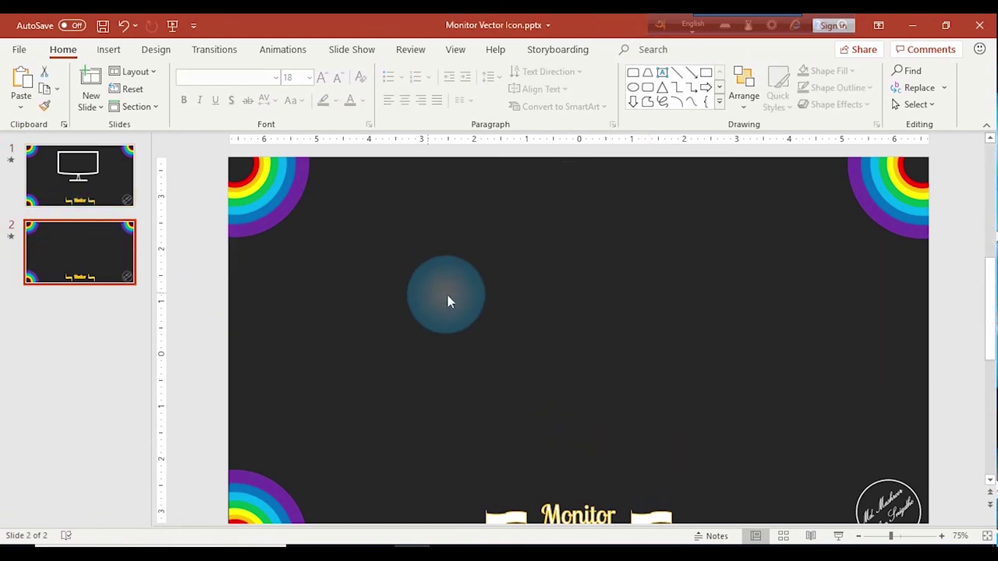
{"action": "left_click", "coordinate": [108, 49]}
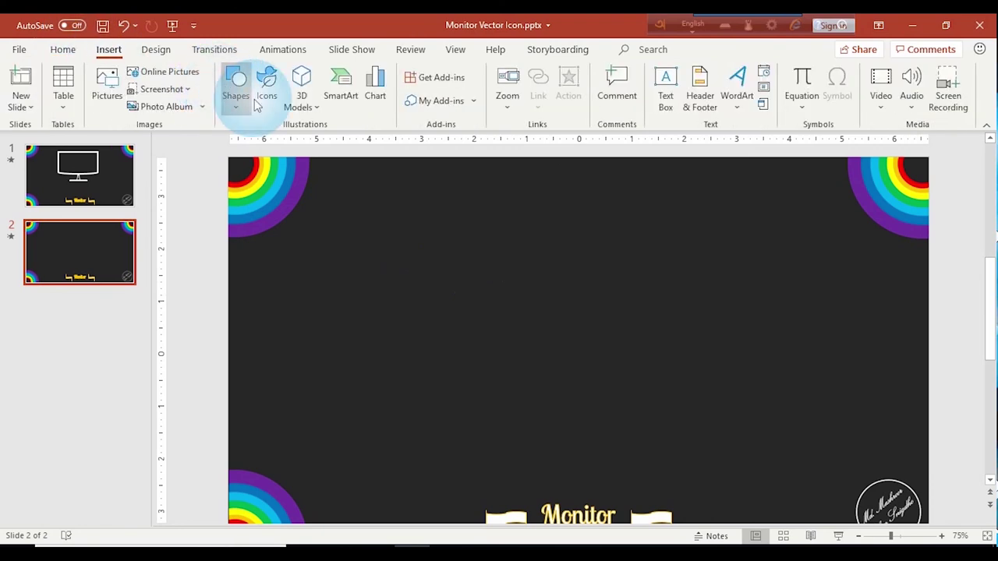
{"action": "left_click", "coordinate": [106, 82]}
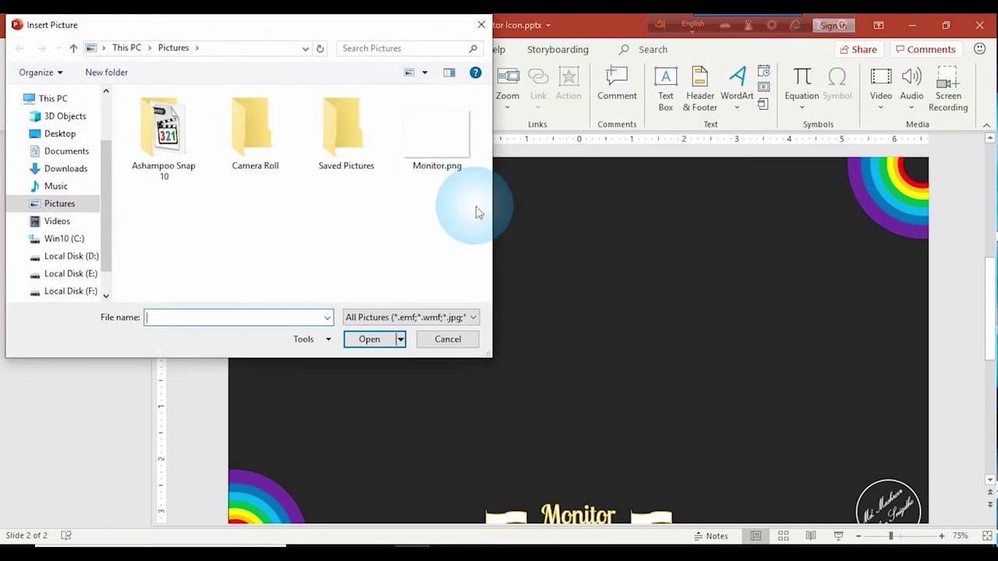
{"action": "left_click", "coordinate": [452, 166]}
{"action": "left_click", "coordinate": [382, 339]}
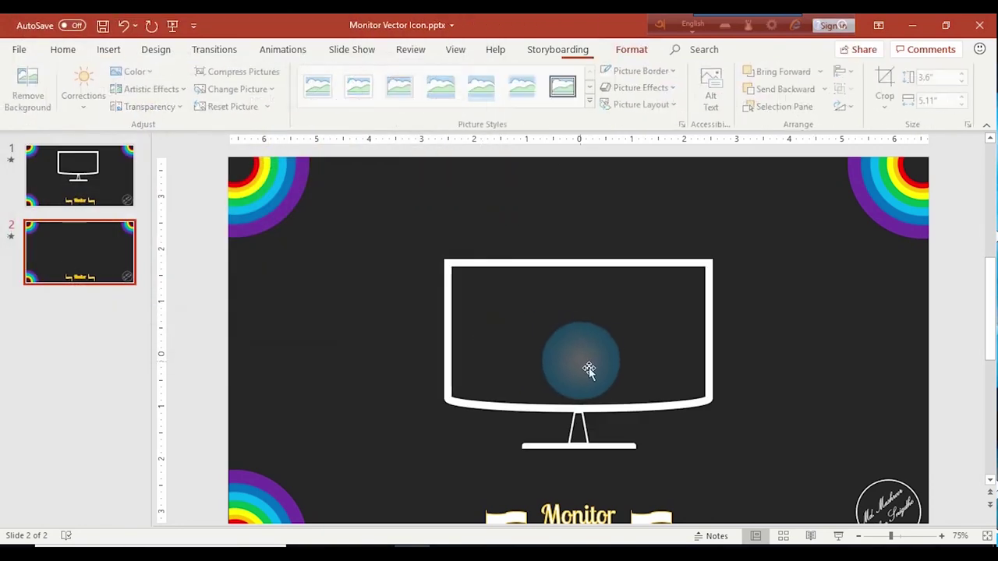
{"action": "mouse_move", "coordinate": [678, 413]}
{"action": "left_mouse_down"}
{"action": "mouse_move", "coordinate": [675, 357]}
{"action": "mouse_move", "coordinate": [670, 376]}
{"action": "left_mouse_up"}
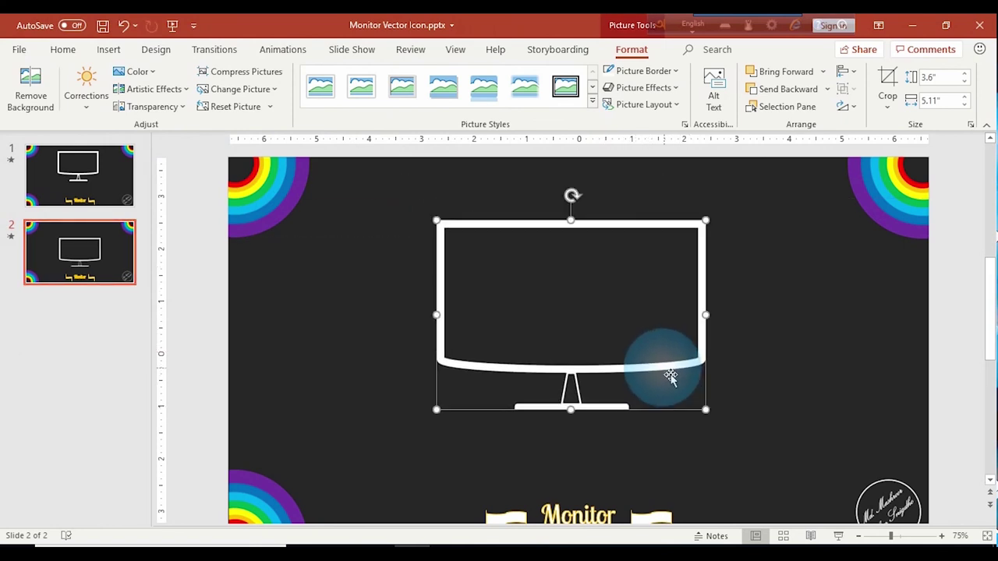
{"action": "scroll", "coordinate": [670, 376], "scroll_direction": "down", "scroll_amount": 2}
{"action": "left_click", "coordinate": [735, 390]}
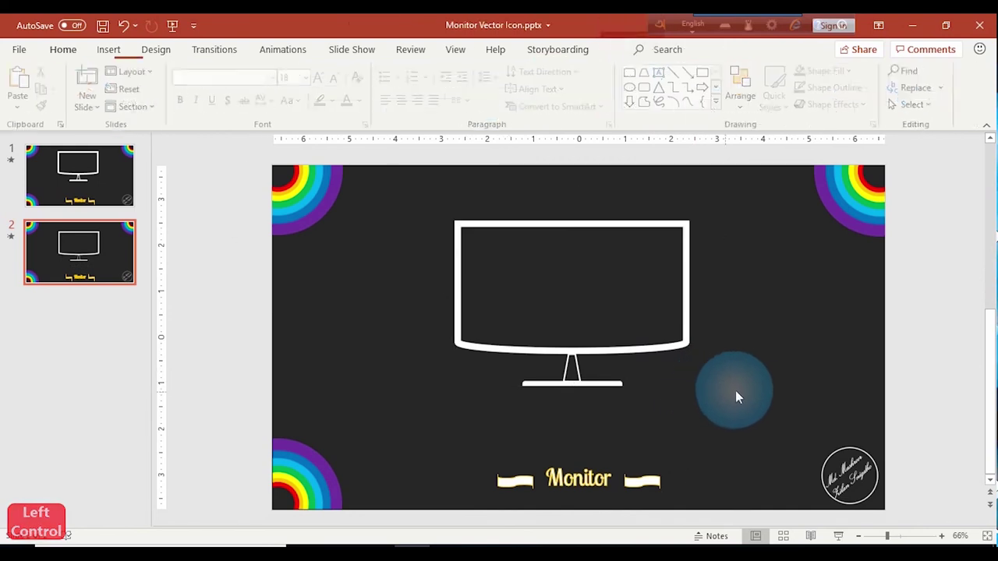